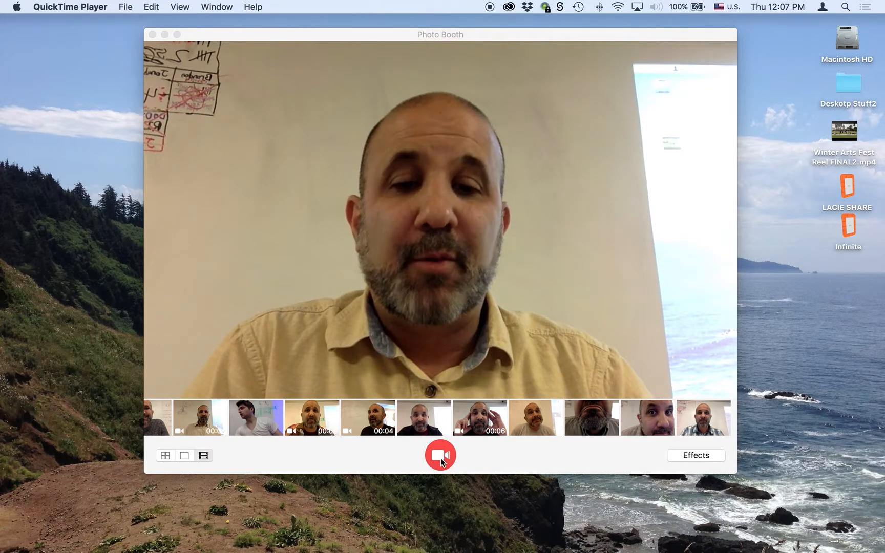
# - Record a webcam movie clip about 9 seconds long
pyautogui.click(441, 458)
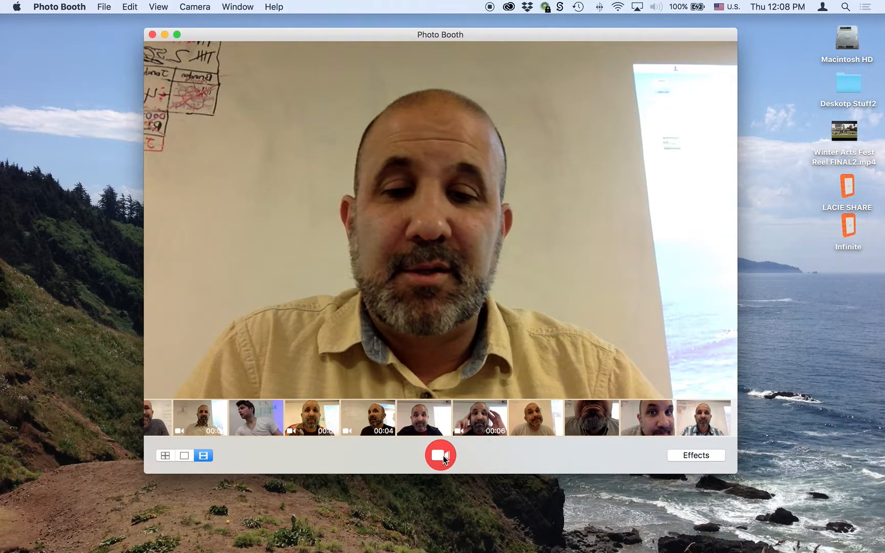
pyautogui.click(444, 457)
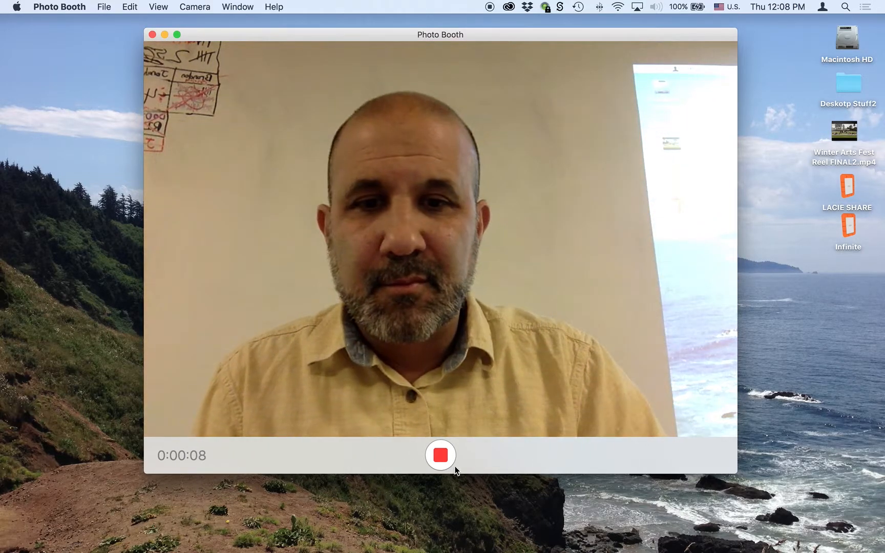
pyautogui.click(443, 456)
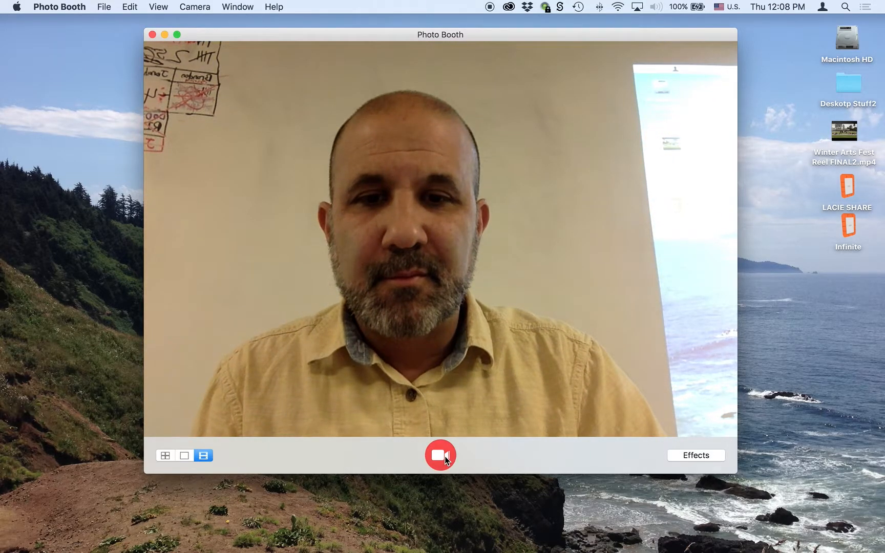
# - Copy the newly recorded movie clip onto the desktop and close the recording window
pyautogui.moveTo(471, 34); pyautogui.dragTo(392, 28)
pyautogui.moveTo(613, 406); pyautogui.dragTo(803, 307)
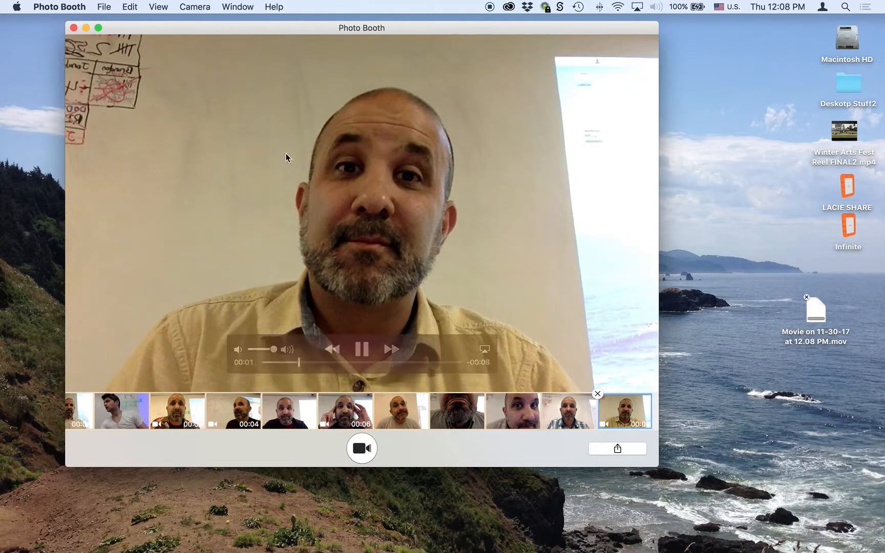
pyautogui.click(73, 27)
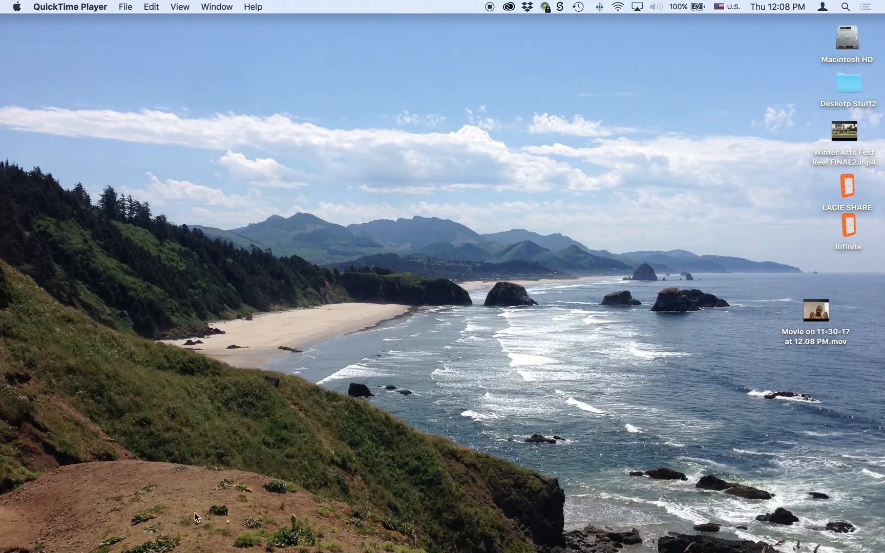
# - Switch to Adobe Photoshop CC 2018 and open "Movie on 11-30-17 at 12.08 PM.mov" from the Desktop
pyautogui.moveTo(224, 544)
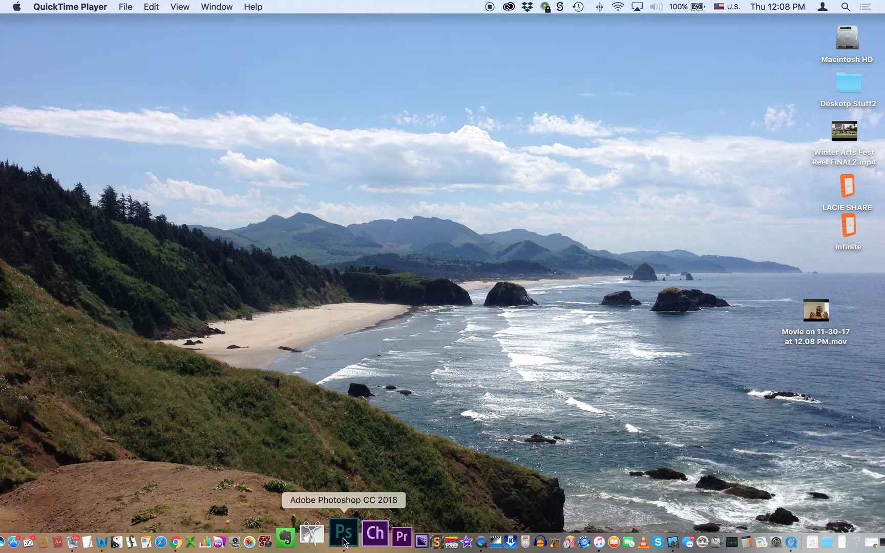
pyautogui.click(343, 542)
pyautogui.click(122, 5)
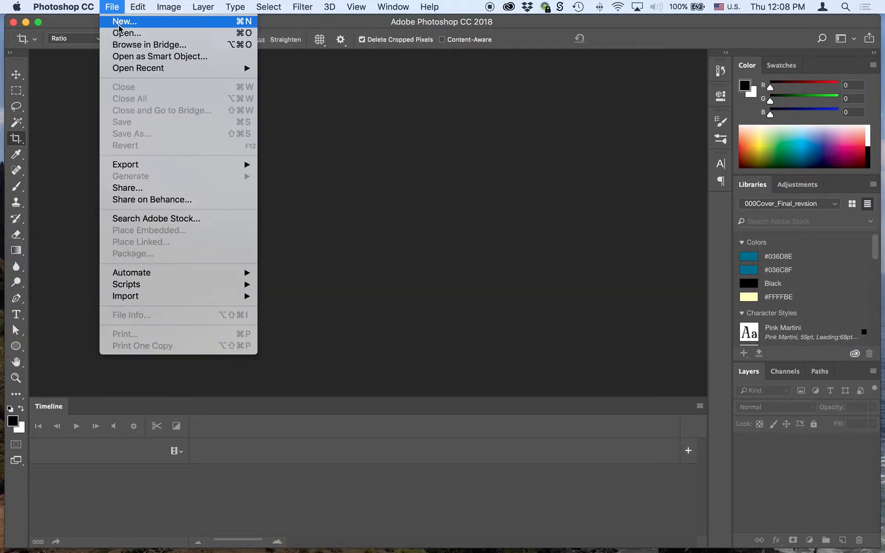
pyautogui.click(119, 32)
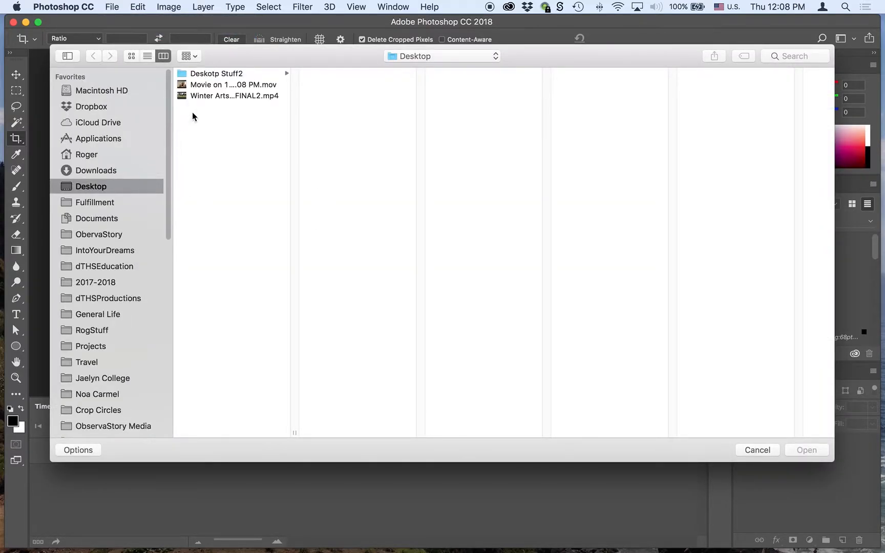
pyautogui.click(207, 86)
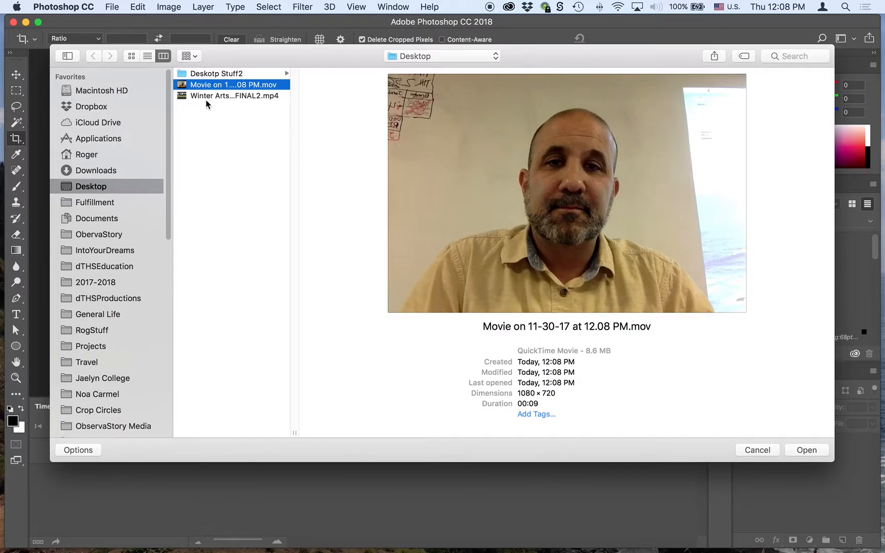
pyautogui.click(799, 454)
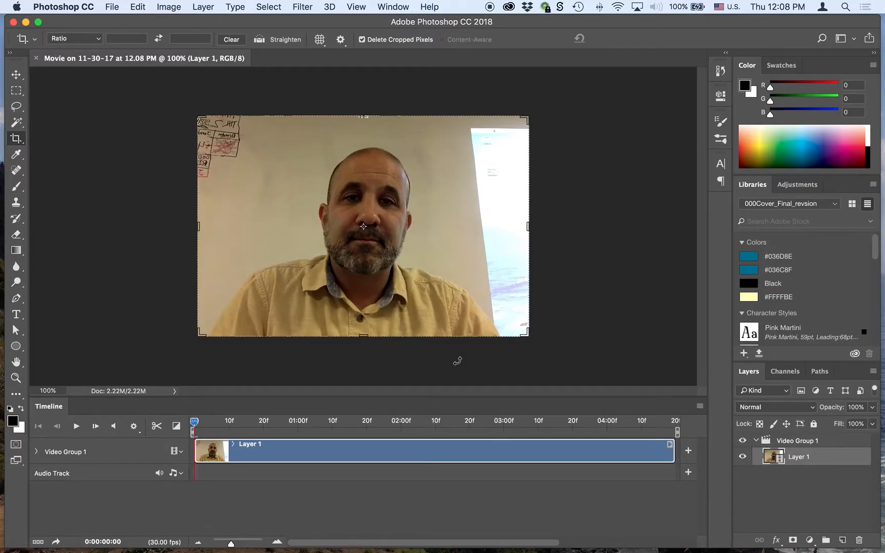
# - Play the imported clip in the timeline, return to its start, and replay the opening second
pyautogui.press('space')
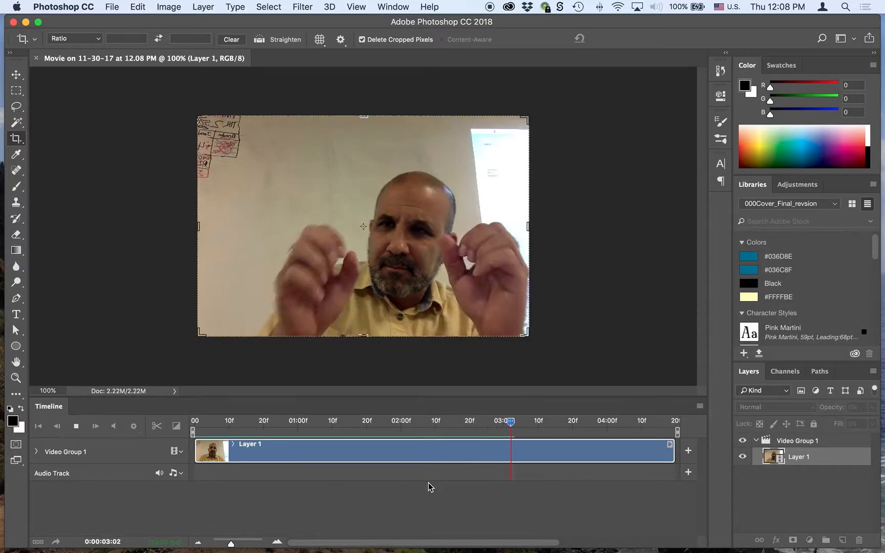
pyautogui.moveTo(608, 425); pyautogui.dragTo(194, 429)
pyautogui.press('space')
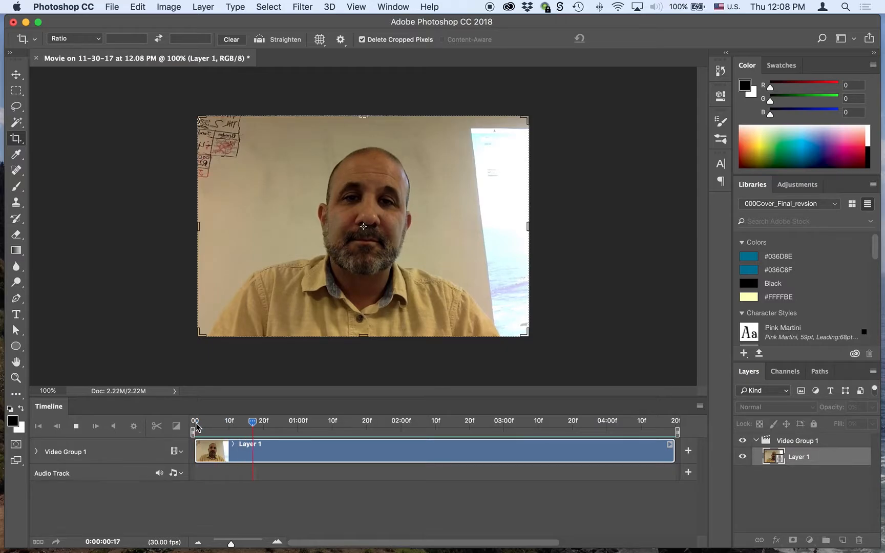
pyautogui.press('space')
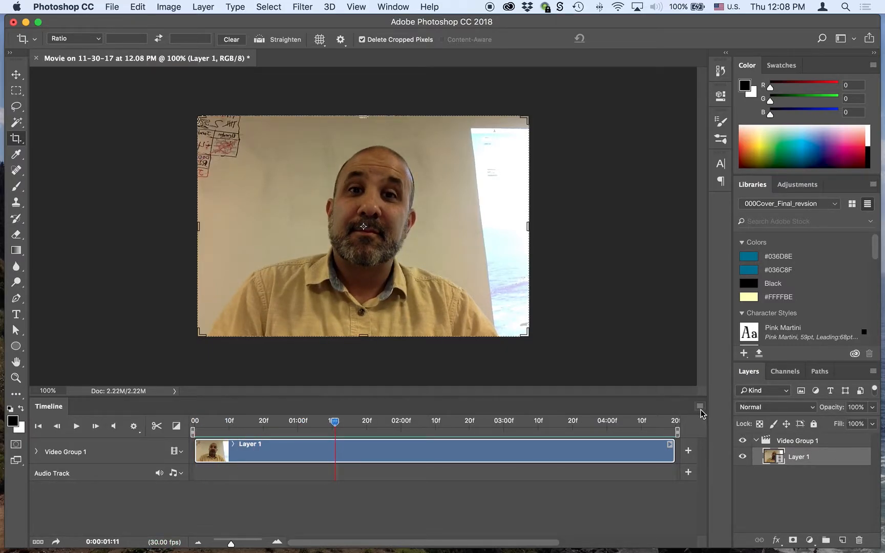
# - Set the timeline frame rate to 10 fps
pyautogui.click(700, 407)
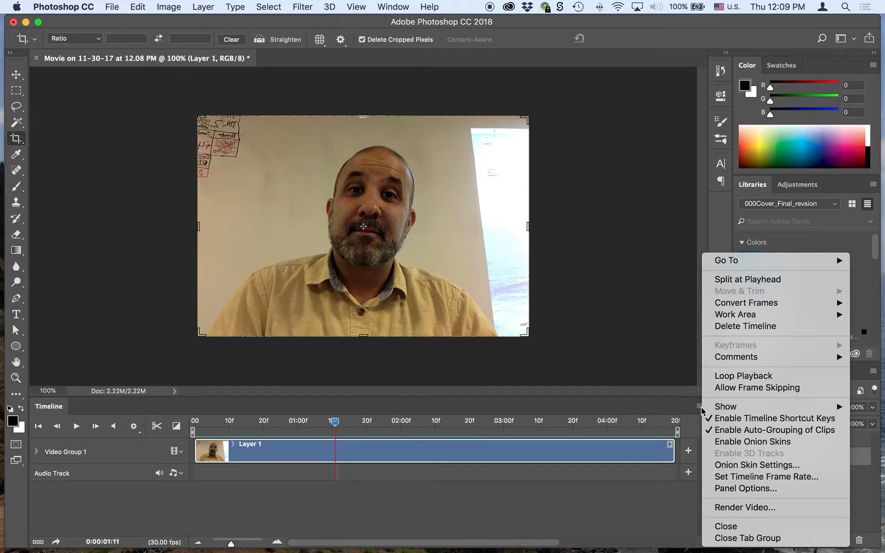
pyautogui.click(661, 413)
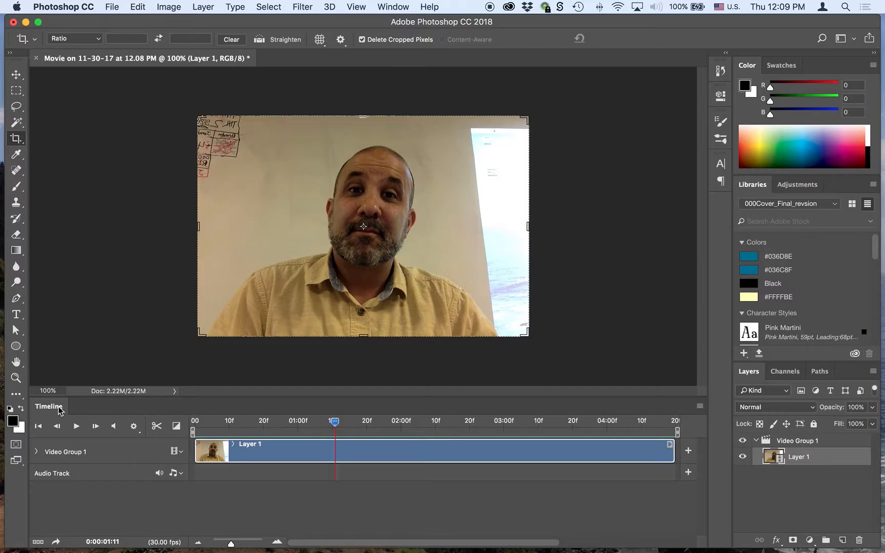
pyautogui.click(701, 406)
pyautogui.moveTo(712, 407)
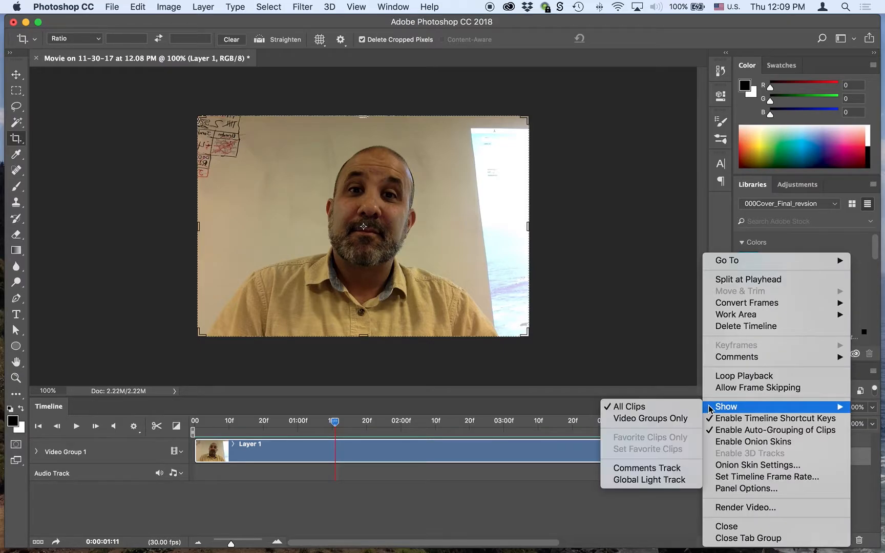
pyautogui.click(746, 476)
pyautogui.write('15')
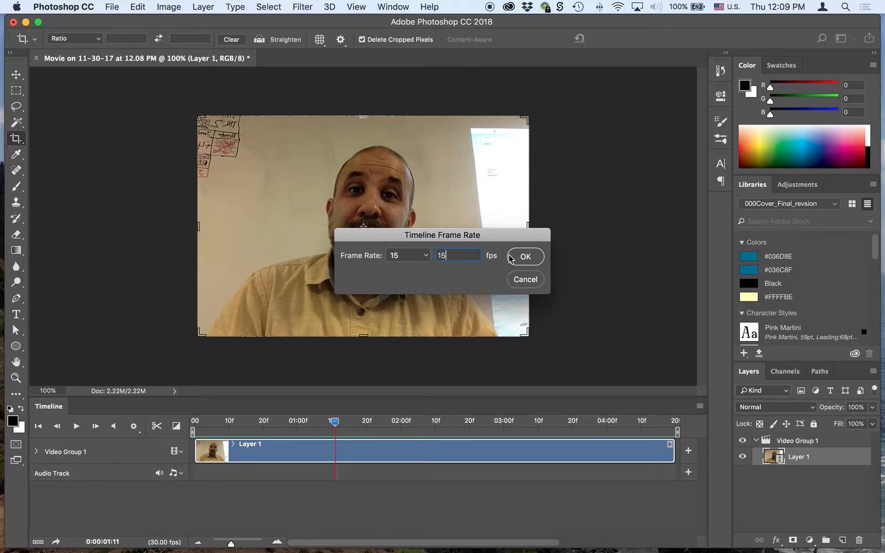
pyautogui.click(518, 257)
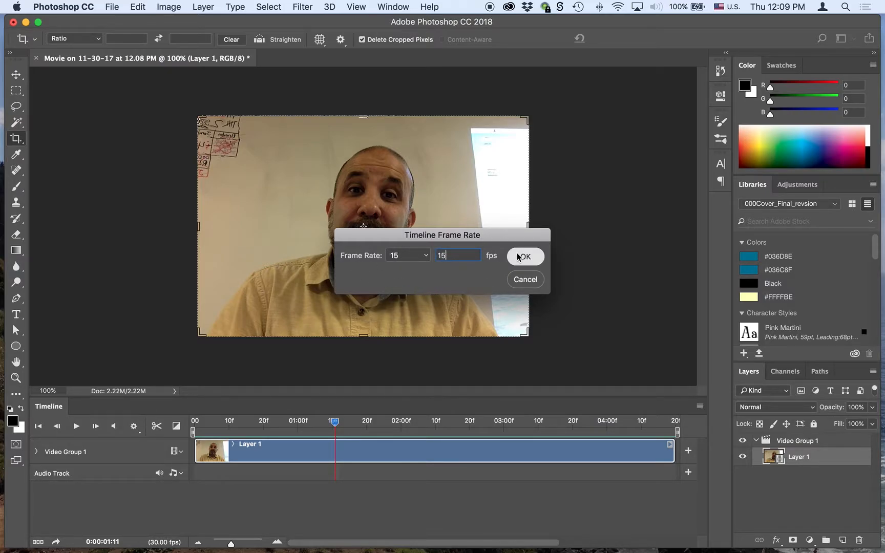
pyautogui.moveTo(452, 255); pyautogui.dragTo(414, 255)
pyautogui.write('10')
pyautogui.click(519, 258)
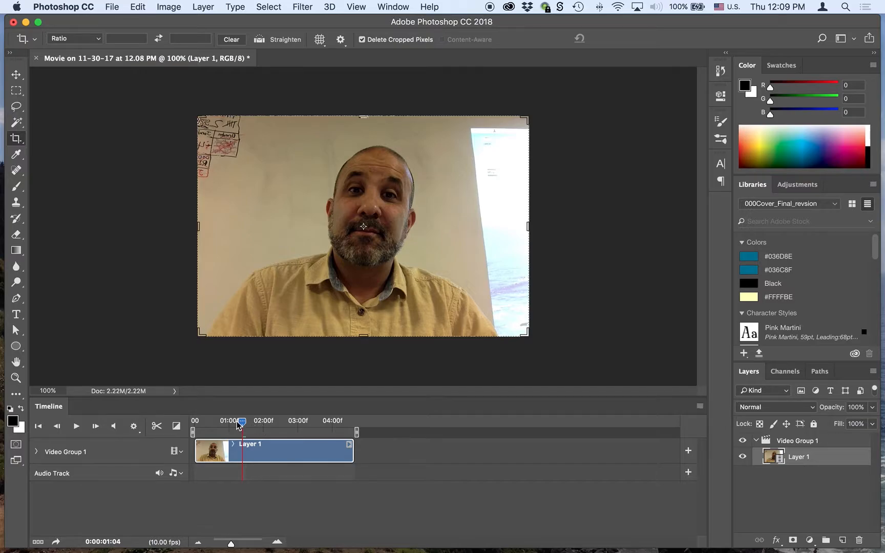
# - Play the clip from the beginning at the new frame rate and return the playhead to the start
pyautogui.moveTo(243, 425); pyautogui.dragTo(195, 421)
pyautogui.press('space')
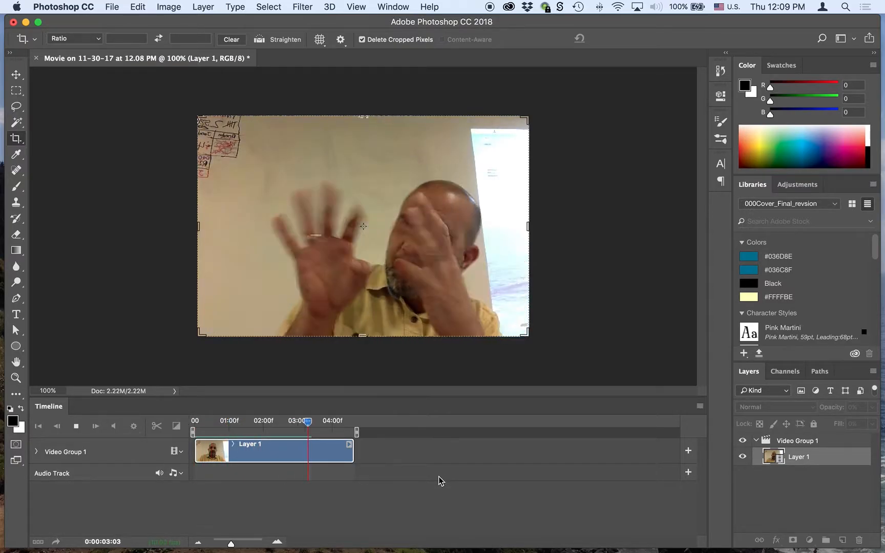
pyautogui.moveTo(351, 426); pyautogui.dragTo(193, 432)
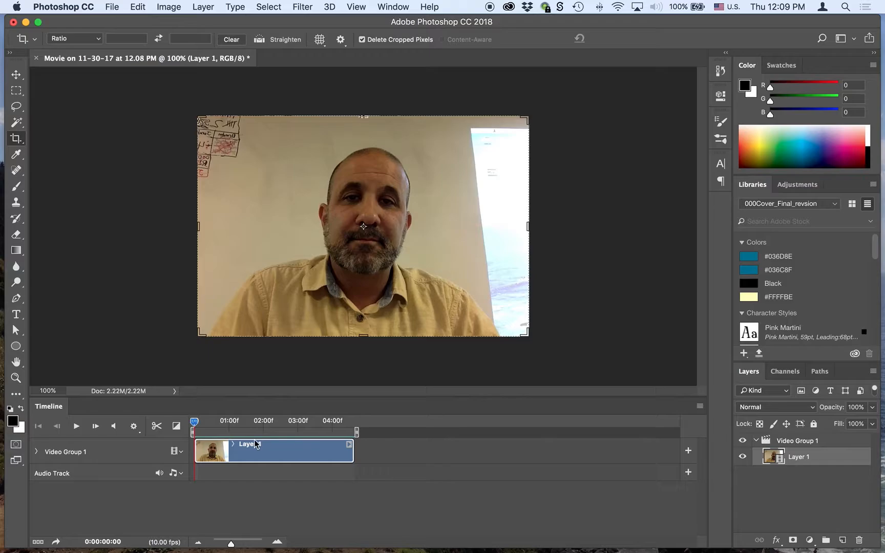
# - Move Layer 1 out of Video Group 1 and delete the empty group
pyautogui.moveTo(776, 458); pyautogui.dragTo(768, 433)
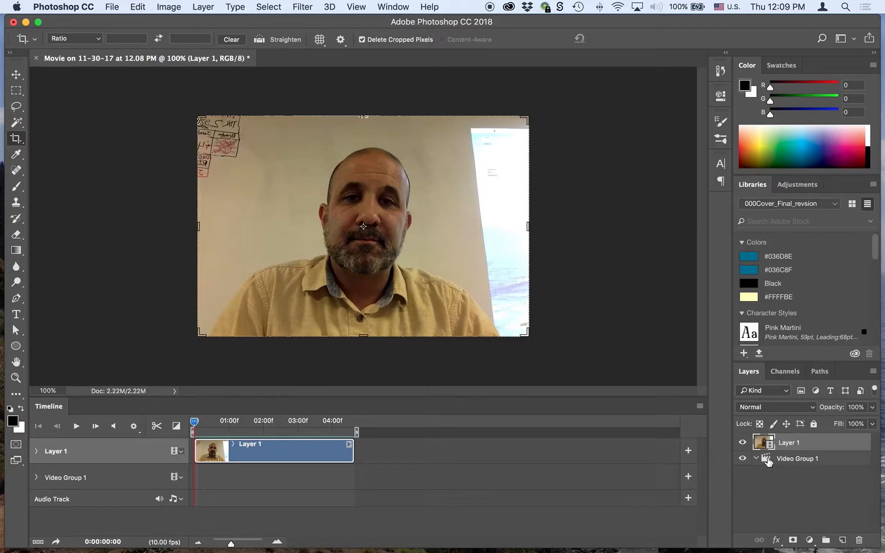
pyautogui.click(769, 460)
pyautogui.click(856, 540)
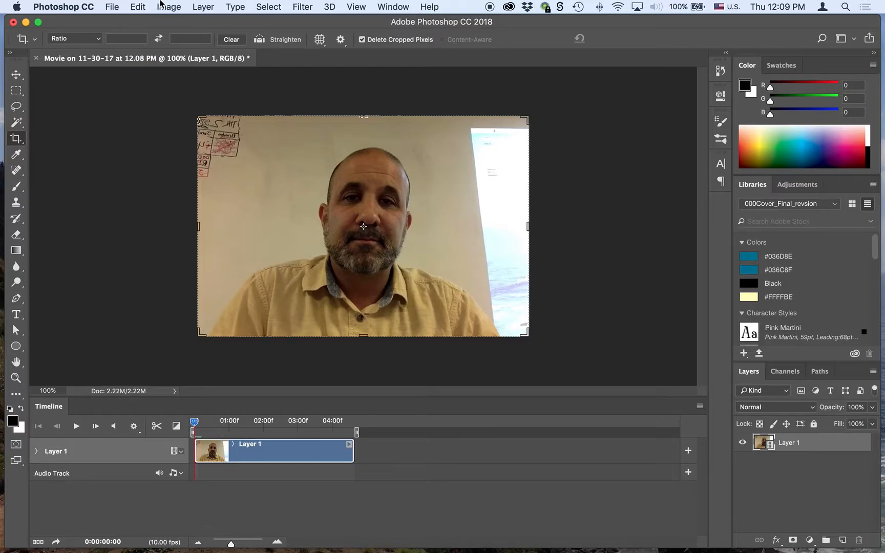
# - Add a new blank video layer above Layer 1
pyautogui.click(199, 7)
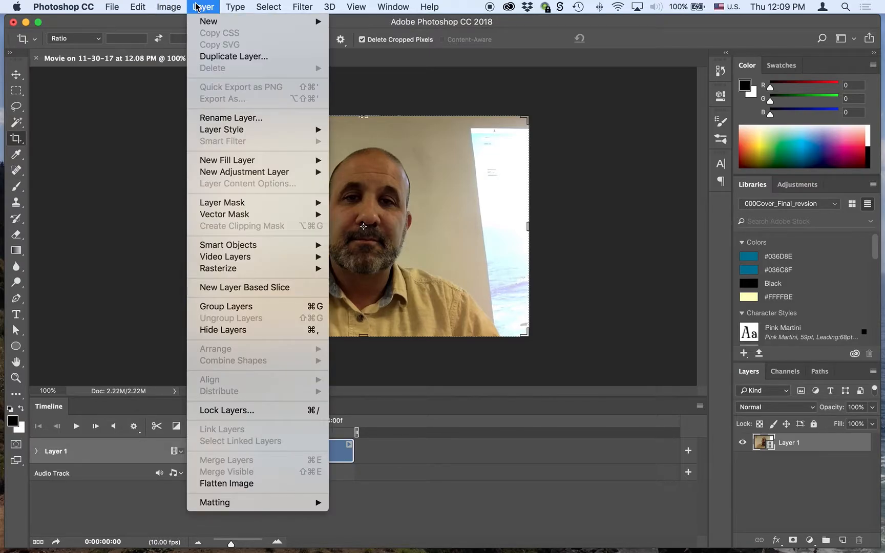
pyautogui.moveTo(230, 258)
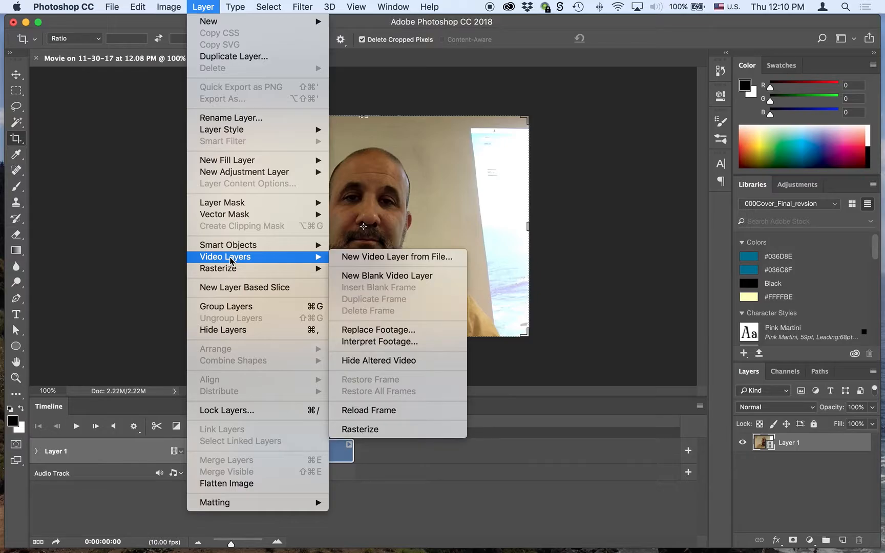
pyautogui.click(370, 276)
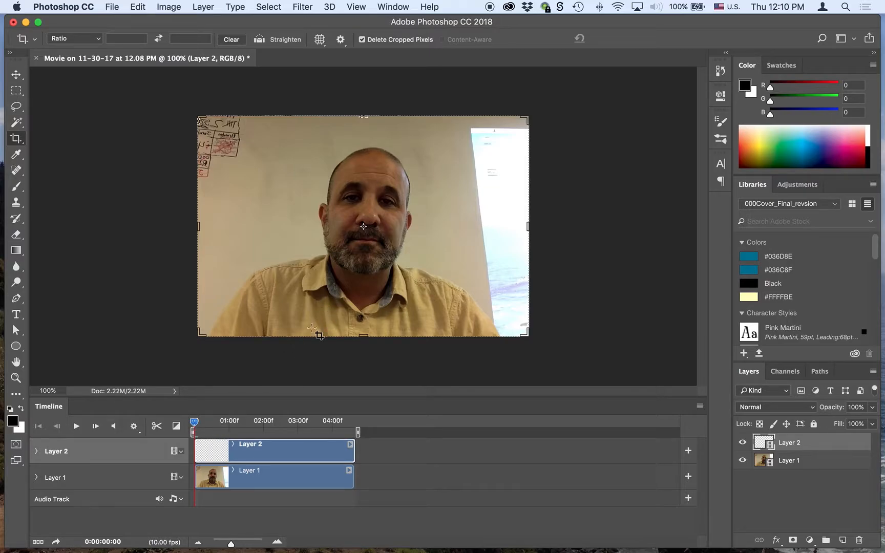
# - Scrub the first frames of the timeline and check the Enable Timeline Shortcut Keys option
pyautogui.moveTo(195, 426)
pyautogui.mouseDown()
pyautogui.moveTo(228, 422)
pyautogui.moveTo(194, 423)
pyautogui.mouseUp()
pyautogui.click(201, 423)
pyautogui.moveTo(212, 424); pyautogui.dragTo(156, 425)
pyautogui.click(699, 406)
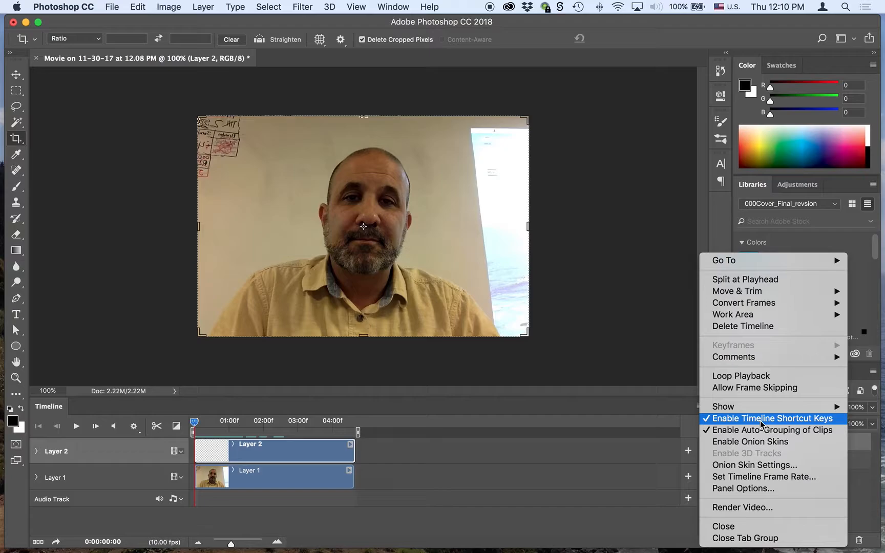
pyautogui.click(583, 458)
# - Step the playhead forward and back frame by frame through the first two seconds, stopping at 0:00:00:08
pyautogui.press('Right')
pyautogui.press('Right')
pyautogui.press('Right')
pyautogui.press('Right')
pyautogui.press('Right')
pyautogui.press('Right')
pyautogui.press('Right')
pyautogui.press('Right')
pyautogui.press('Right')
pyautogui.press('Right')
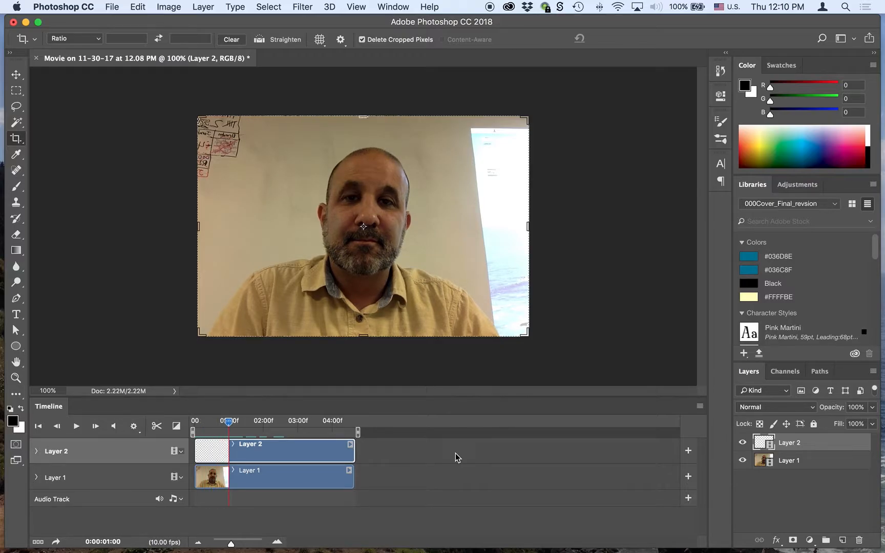
pyautogui.press('Right')
pyautogui.press('Right')
pyautogui.press('Right')
pyautogui.press('Right')
pyautogui.press('Right')
pyautogui.press('Right')
pyautogui.press('Right')
pyautogui.press('Right')
pyautogui.press('Right')
pyautogui.press('Right')
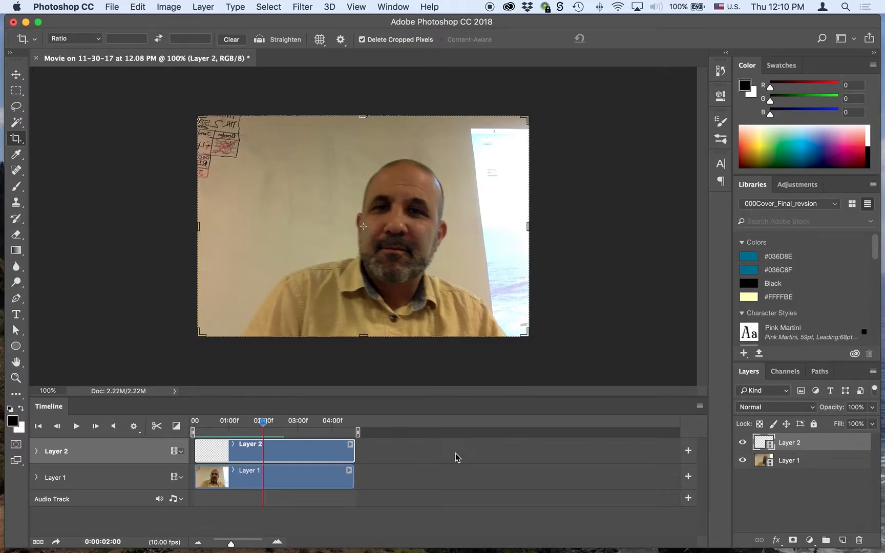
pyautogui.press('Left')
pyautogui.press('Left')
pyautogui.press('Left')
pyautogui.press('Left')
pyautogui.press('Left')
pyautogui.press('Left')
pyautogui.press('Left')
pyautogui.press('Left')
pyautogui.press('Left')
pyautogui.press('Left')
pyautogui.press('Left')
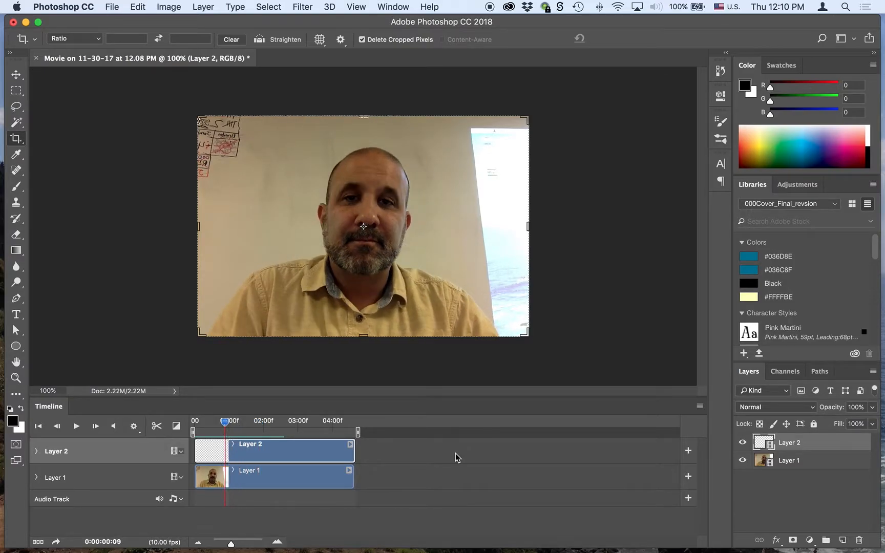
pyautogui.press('Left')
pyautogui.press('Left')
pyautogui.press('Left')
pyautogui.press('Left')
pyautogui.press('Left')
pyautogui.press('Left')
pyautogui.press('Left')
pyautogui.press('Left')
pyautogui.press('Left')
pyautogui.press('Right')
pyautogui.press('Right')
pyautogui.press('Right')
pyautogui.press('Right')
pyautogui.press('Right')
pyautogui.press('Right')
pyautogui.press('Right')
pyautogui.press('Right')
pyautogui.press('Right')
pyautogui.press('Right')
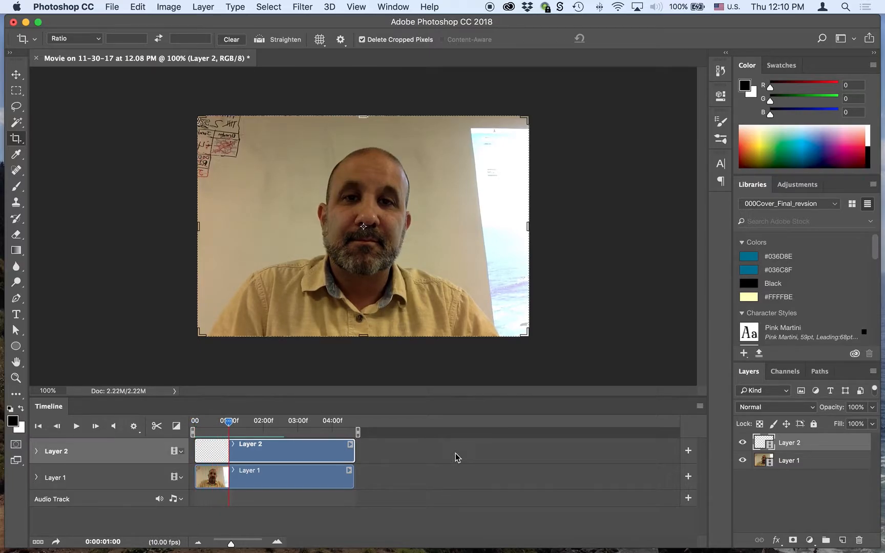
pyautogui.press('Left')
pyautogui.press('Left')
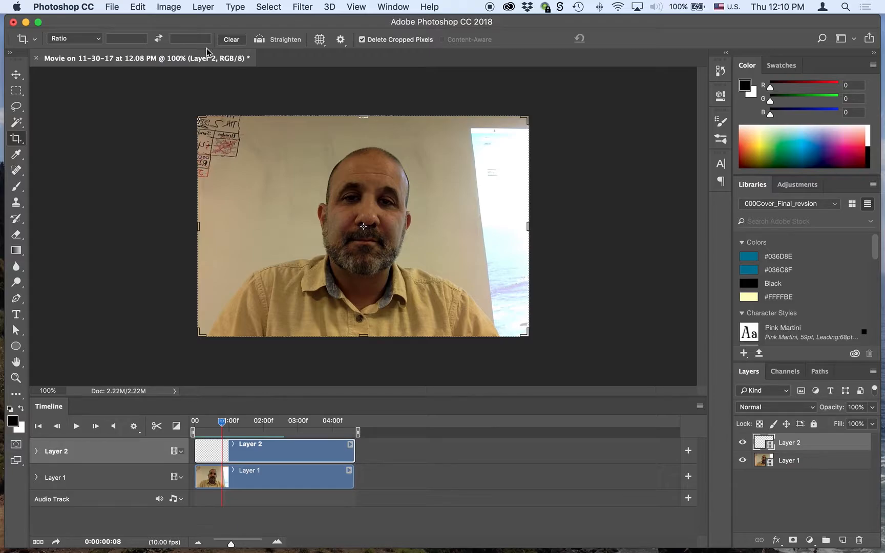
# - Set the brush to 100% opacity and trace the head outline and facial features in black on Layer 2 at 0:00:00:08
pyautogui.click(17, 186)
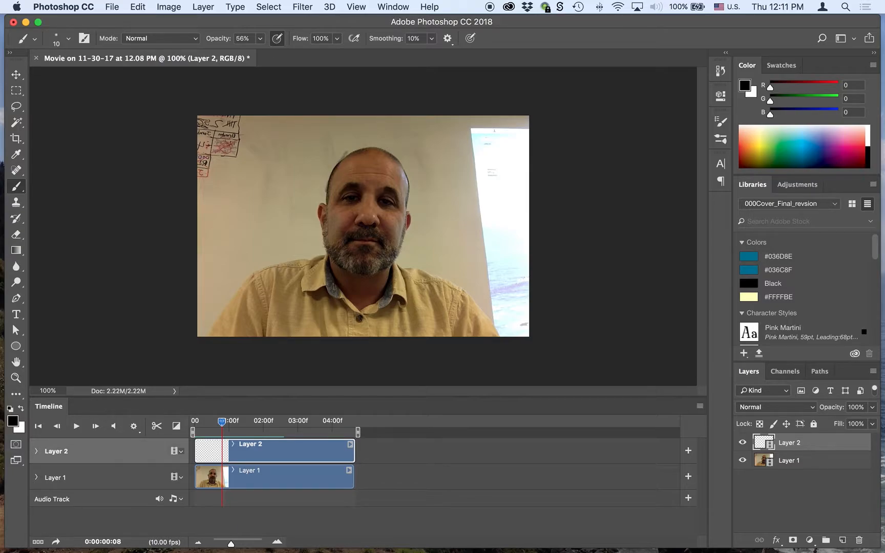
pyautogui.click(261, 38)
pyautogui.moveTo(263, 50); pyautogui.dragTo(284, 53)
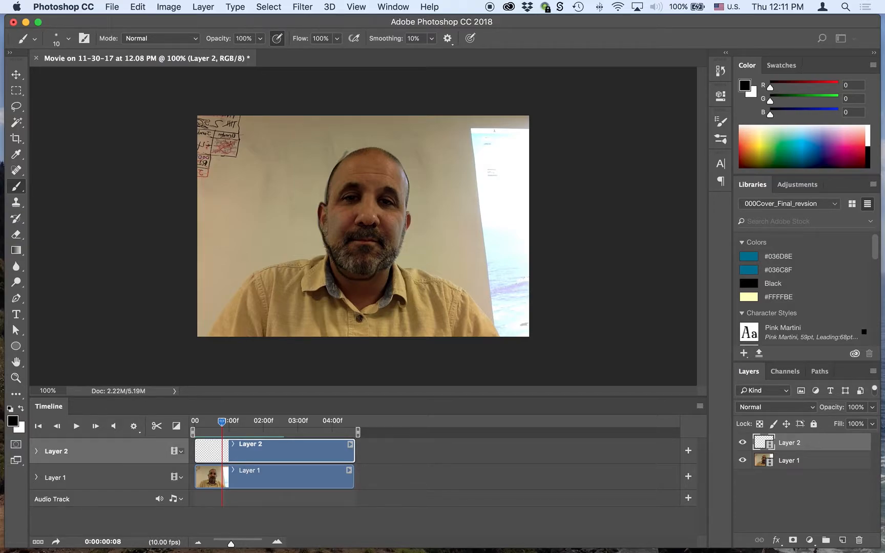
pyautogui.moveTo(405, 224); pyautogui.dragTo(413, 171)
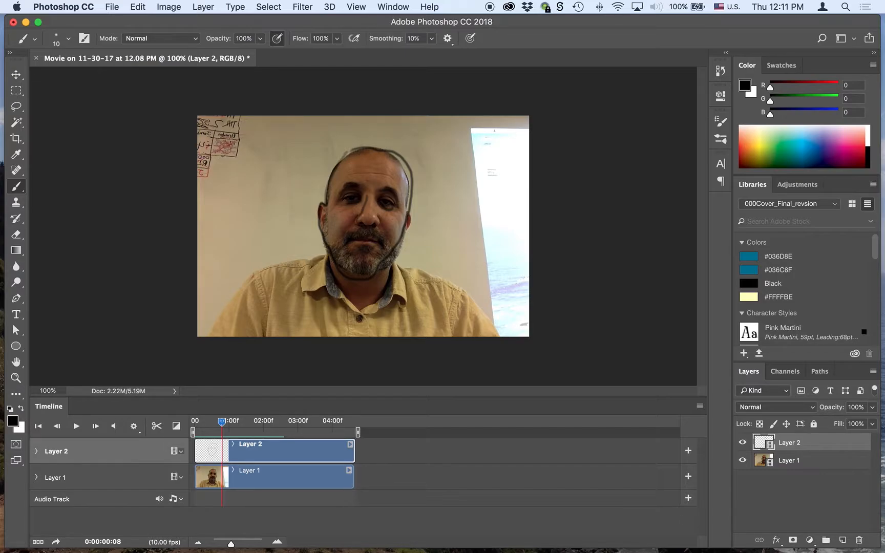
pyautogui.moveTo(378, 228); pyautogui.dragTo(373, 194)
# - Trace the head outline and facial features on Layer 2 at frames 0:00:00:09 and 0:00:01:00
pyautogui.press('Right')
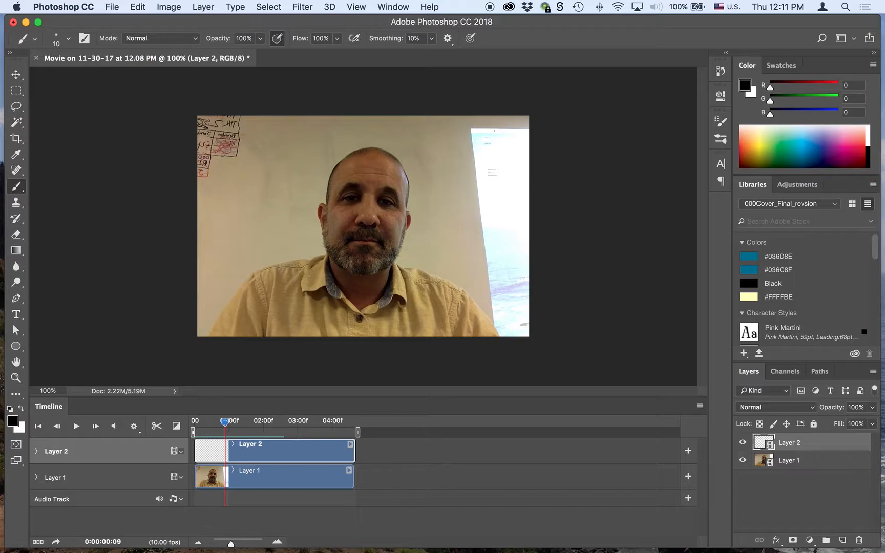
pyautogui.moveTo(333, 167)
pyautogui.mouseDown()
pyautogui.moveTo(317, 217)
pyautogui.moveTo(331, 262)
pyautogui.moveTo(362, 281)
pyautogui.moveTo(393, 249)
pyautogui.moveTo(418, 202)
pyautogui.moveTo(409, 168)
pyautogui.moveTo(374, 154)
pyautogui.moveTo(342, 169)
pyautogui.mouseUp()
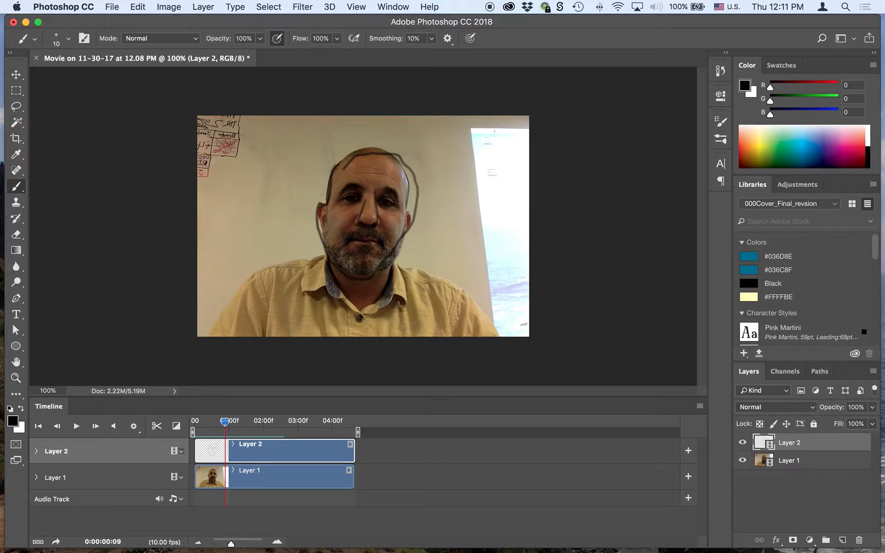
pyautogui.press('Right')
pyautogui.moveTo(340, 158)
pyautogui.mouseDown()
pyautogui.moveTo(328, 249)
pyautogui.moveTo(338, 265)
pyautogui.moveTo(386, 269)
pyautogui.moveTo(404, 237)
pyautogui.moveTo(409, 180)
pyautogui.moveTo(395, 156)
pyautogui.moveTo(351, 150)
pyautogui.mouseUp()
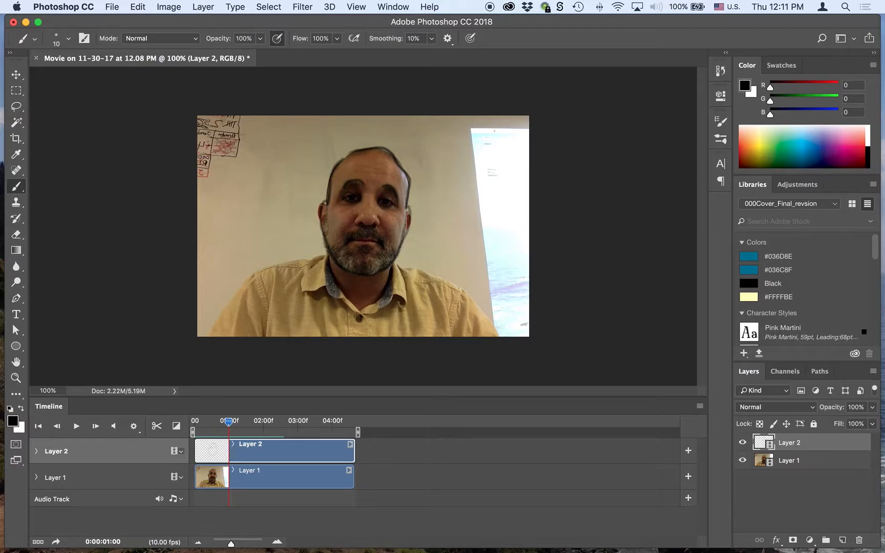
pyautogui.moveTo(368, 200)
pyautogui.mouseDown()
pyautogui.moveTo(354, 224)
pyautogui.moveTo(376, 195)
pyautogui.mouseUp()
# - Trace the head outline, eyebrows, eyes, nose and mouth on Layer 2 at frames 0:00:01:01 and 0:00:01:02
pyautogui.press('Right')
pyautogui.moveTo(357, 151)
pyautogui.mouseDown()
pyautogui.moveTo(332, 179)
pyautogui.moveTo(338, 251)
pyautogui.moveTo(360, 266)
pyautogui.moveTo(393, 252)
pyautogui.moveTo(413, 226)
pyautogui.moveTo(412, 205)
pyautogui.mouseUp()
pyautogui.moveTo(367, 148)
pyautogui.mouseDown()
pyautogui.moveTo(407, 174)
pyautogui.moveTo(411, 193)
pyautogui.mouseUp()
pyautogui.moveTo(345, 175)
pyautogui.mouseDown()
pyautogui.moveTo(363, 169)
pyautogui.moveTo(399, 183)
pyautogui.mouseUp()
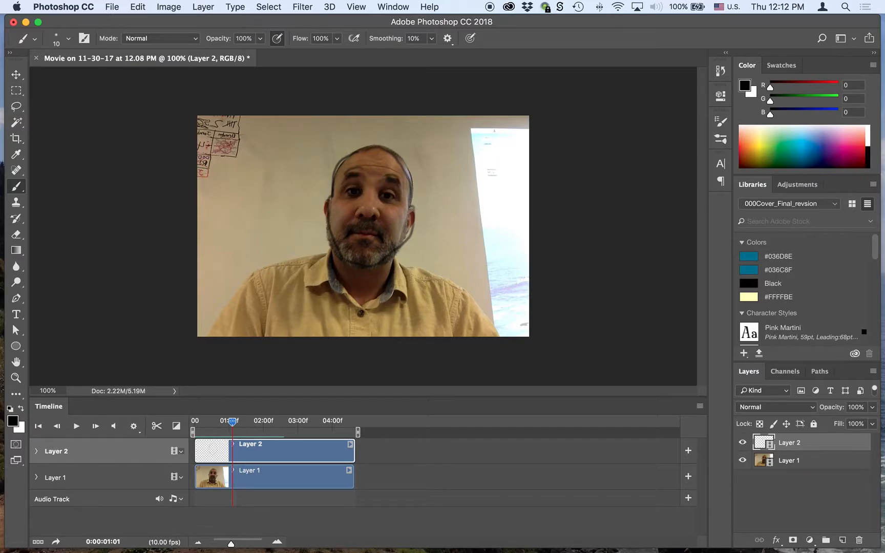
pyautogui.moveTo(368, 185)
pyautogui.mouseDown()
pyautogui.moveTo(353, 214)
pyautogui.moveTo(371, 221)
pyautogui.moveTo(371, 237)
pyautogui.mouseUp()
pyautogui.press('Right')
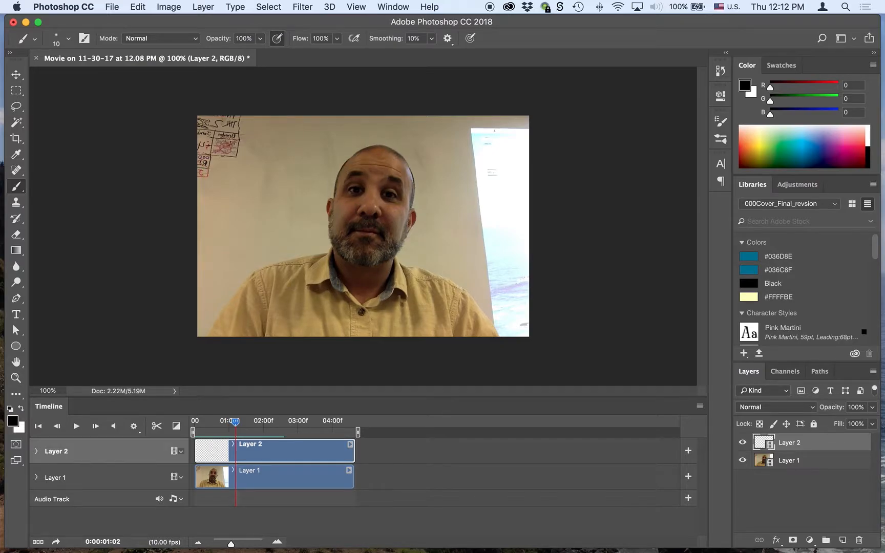
pyautogui.moveTo(359, 152)
pyautogui.mouseDown()
pyautogui.moveTo(326, 210)
pyautogui.moveTo(338, 256)
pyautogui.moveTo(352, 264)
pyautogui.moveTo(386, 254)
pyautogui.moveTo(406, 232)
pyautogui.moveTo(414, 183)
pyautogui.moveTo(398, 150)
pyautogui.moveTo(364, 145)
pyautogui.moveTo(355, 156)
pyautogui.moveTo(401, 179)
pyautogui.mouseUp()
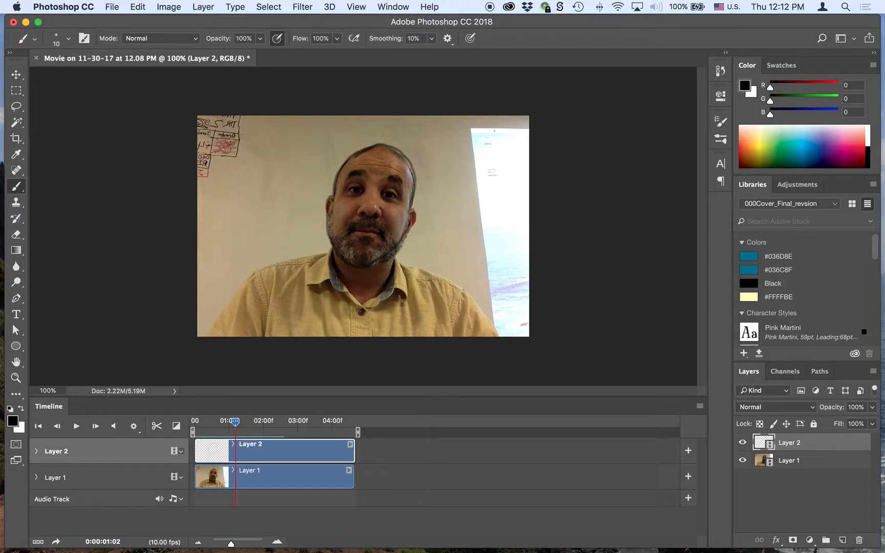
pyautogui.moveTo(369, 190)
pyautogui.mouseDown()
pyautogui.moveTo(362, 208)
pyautogui.moveTo(382, 209)
pyautogui.mouseUp()
# - Hide Layer 1, add a new layer directly below Layer 2, and move its clip to the start of the timeline
pyautogui.click(743, 460)
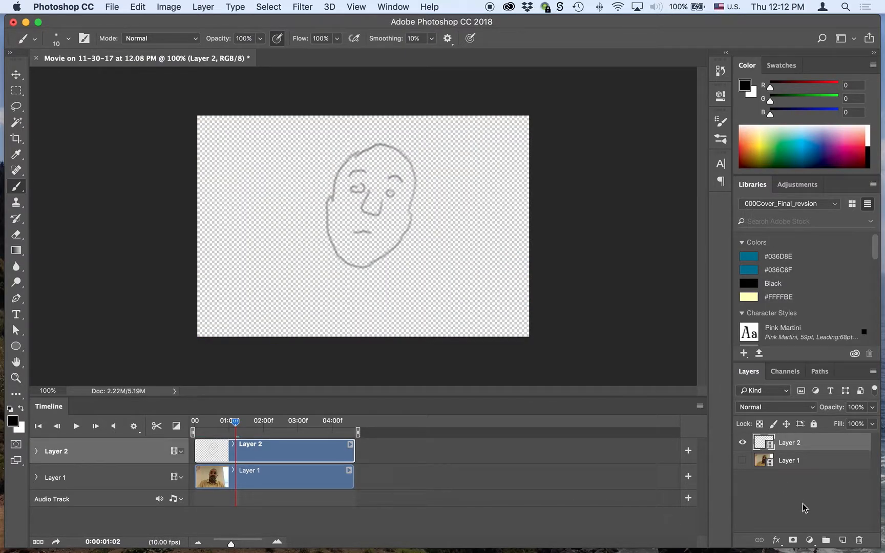
pyautogui.click(842, 540)
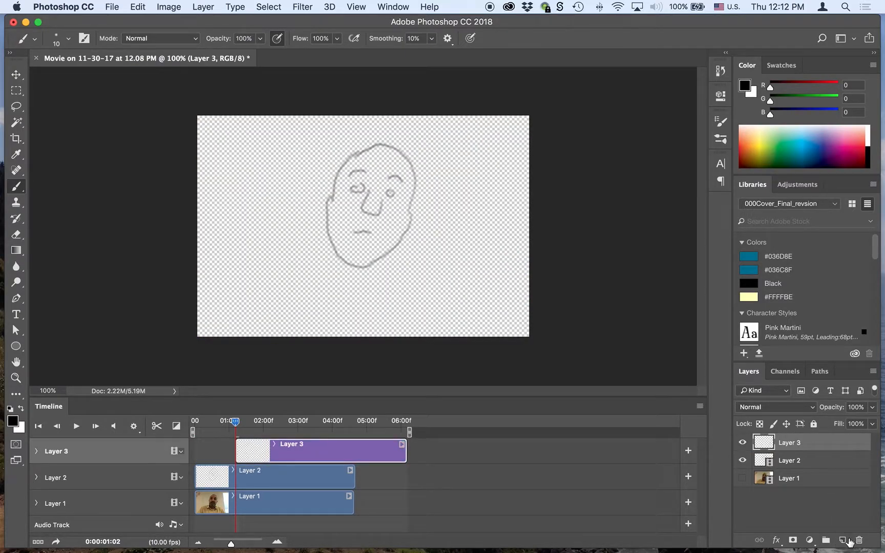
pyautogui.moveTo(779, 447); pyautogui.dragTo(793, 469)
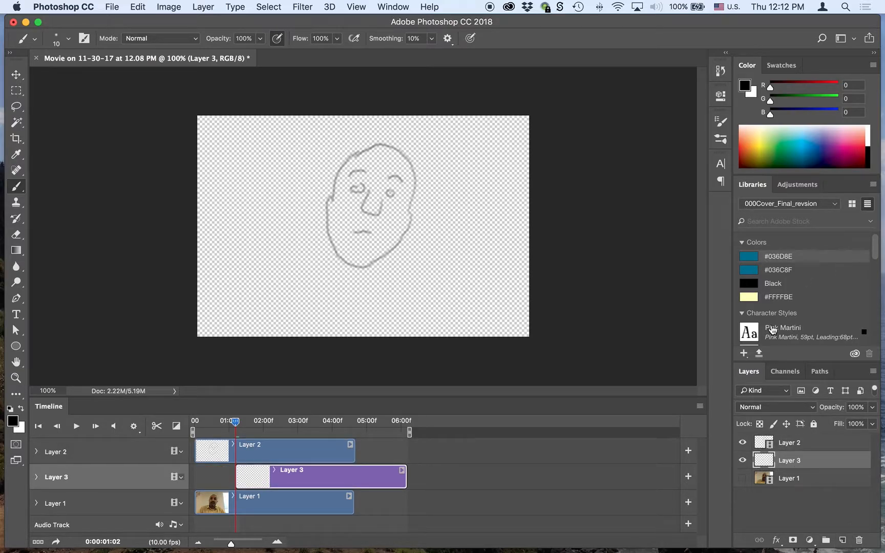
pyautogui.moveTo(273, 478)
pyautogui.mouseDown()
pyautogui.moveTo(259, 476)
pyautogui.moveTo(283, 477)
pyautogui.mouseUp()
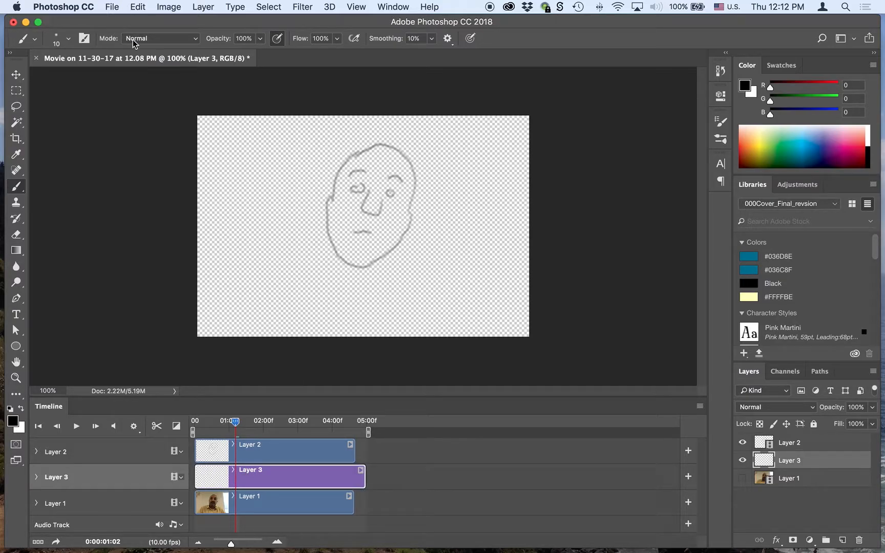
# - Fill Layer 3 with white at 100% opacity in Normal mode
pyautogui.click(143, 7)
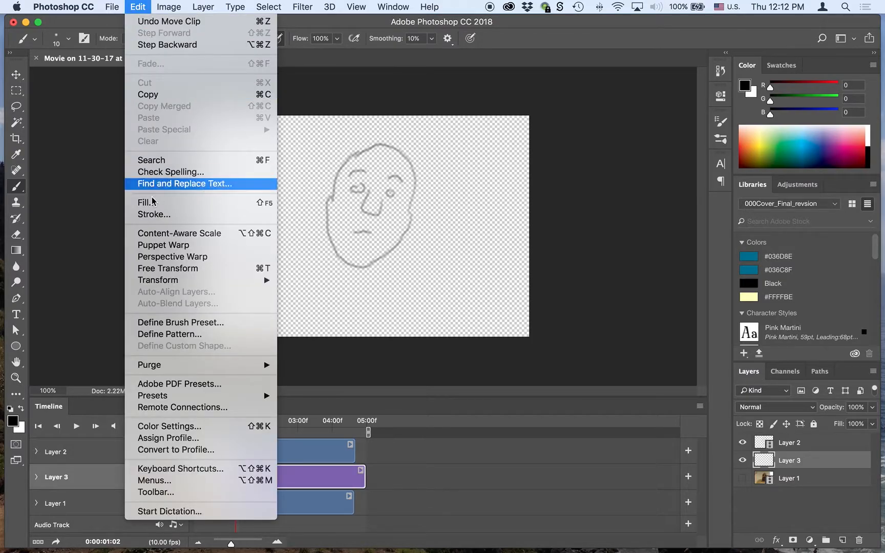
pyautogui.click(379, 201)
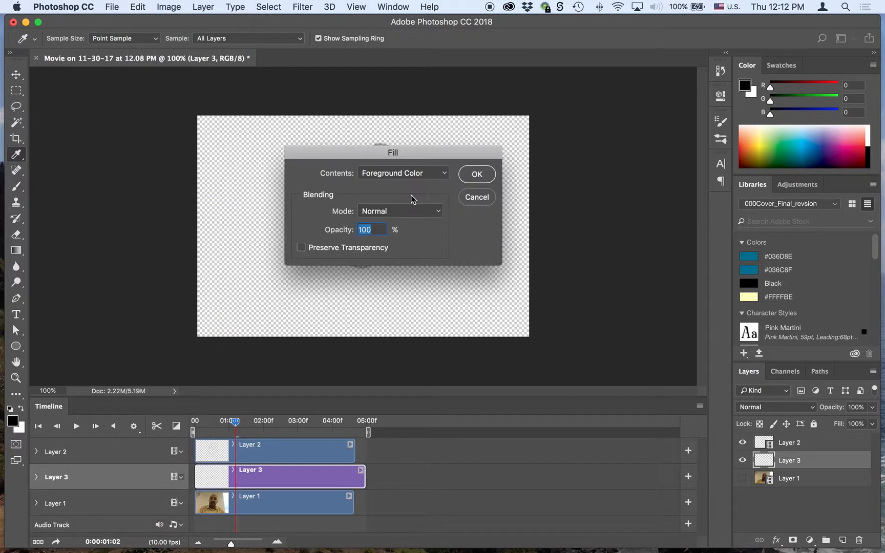
pyautogui.click(417, 176)
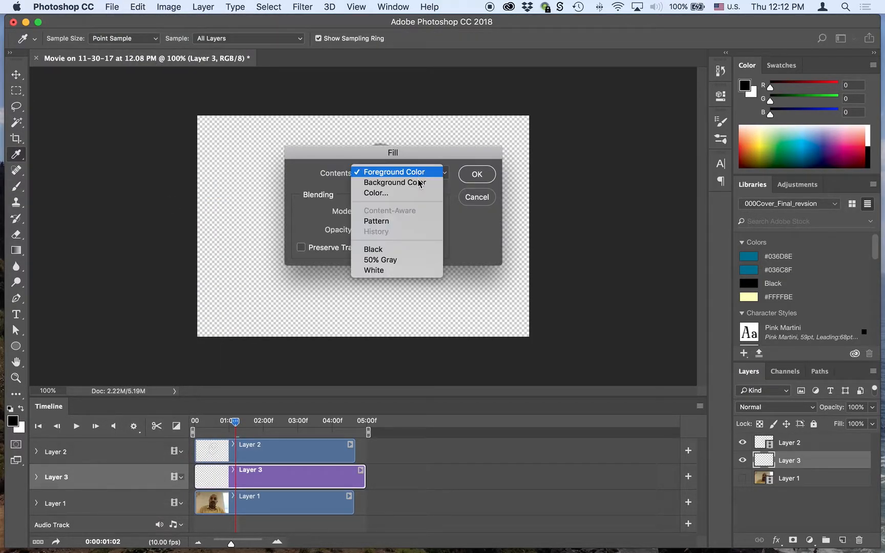
pyautogui.click(385, 268)
pyautogui.click(479, 175)
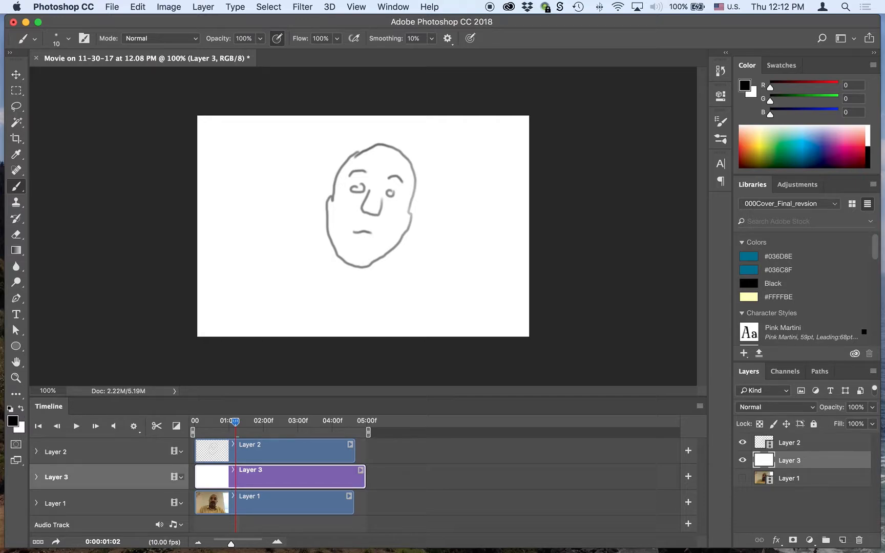
# - Play back the traced frames from near the start of the timeline against the white background
pyautogui.moveTo(235, 422); pyautogui.dragTo(205, 424)
pyautogui.press('space')
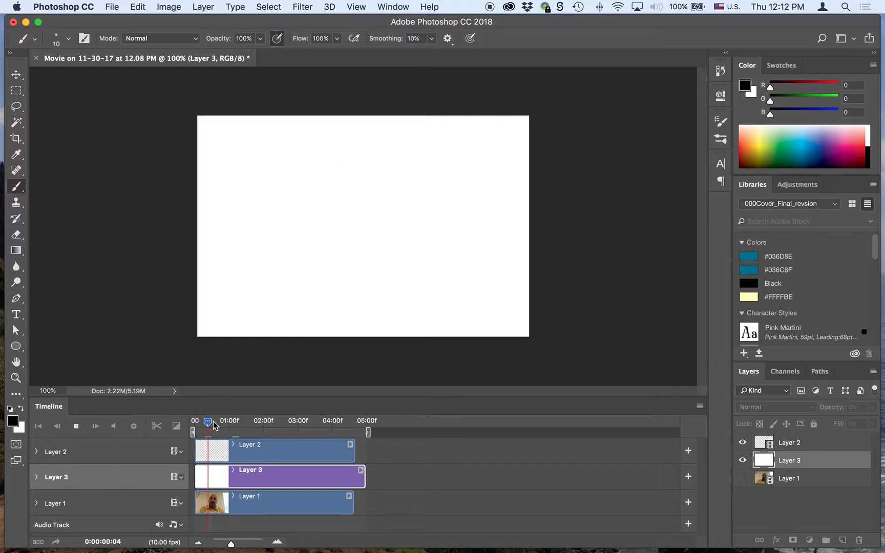
pyautogui.press('space')
pyautogui.moveTo(244, 424)
pyautogui.mouseDown()
pyautogui.moveTo(218, 425)
pyautogui.moveTo(743, 453)
pyautogui.mouseUp()
# - Hide Layer 3, keep Layers 1 and 2 shown, select Layer 1, and move the playhead to 0:00:02:03
pyautogui.click(742, 443)
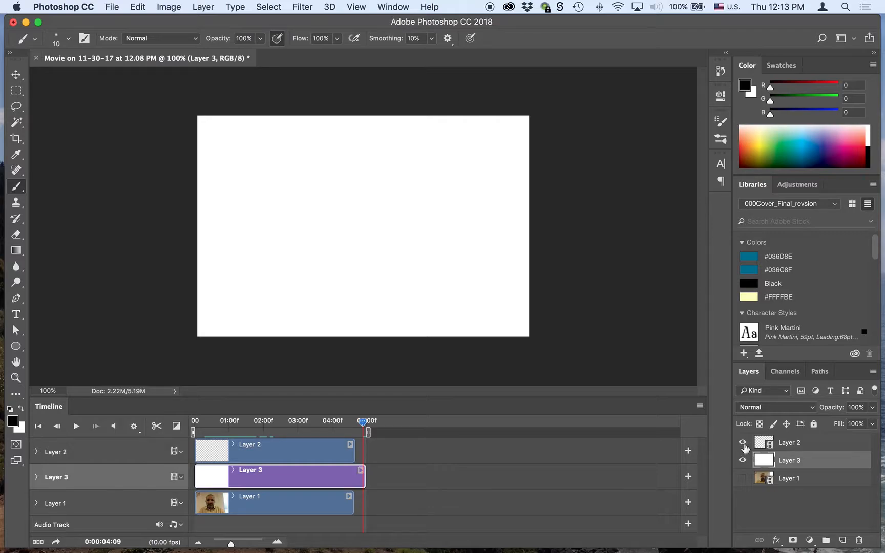
pyautogui.click(743, 460)
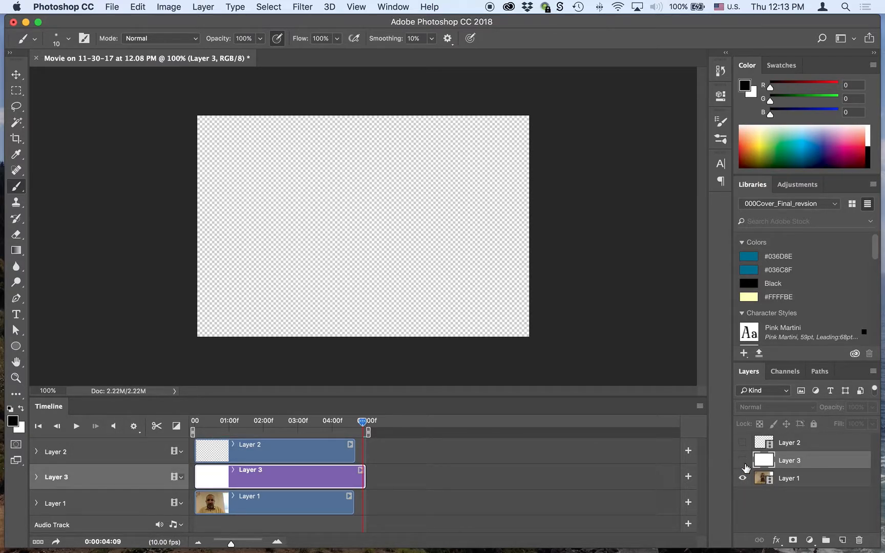
pyautogui.click(743, 442)
pyautogui.click(757, 475)
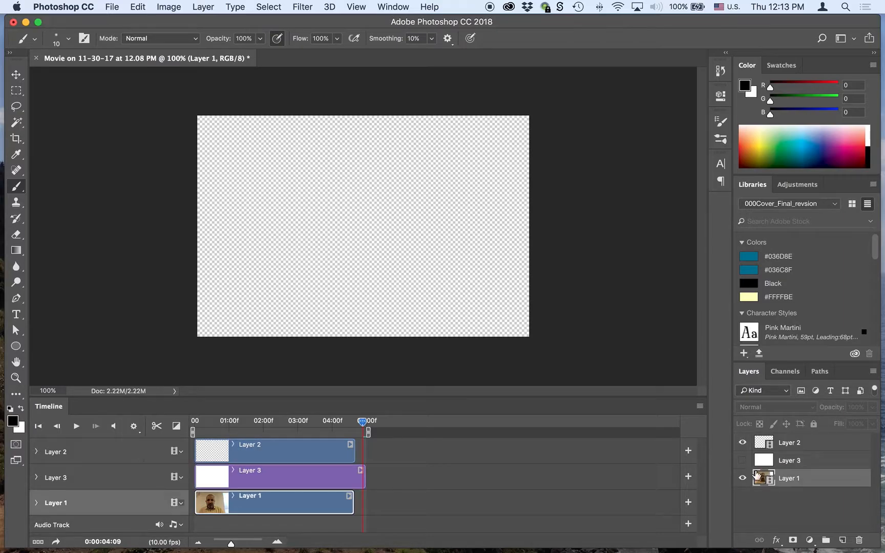
pyautogui.moveTo(366, 423); pyautogui.dragTo(273, 423)
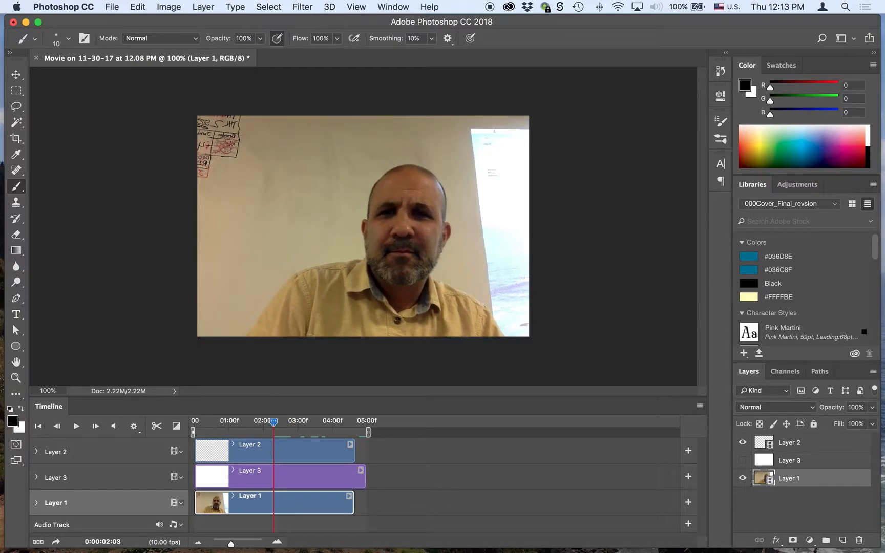
# - Set the foreground colour to bright green (R 12, G 255, B 0)
pyautogui.click(17, 423)
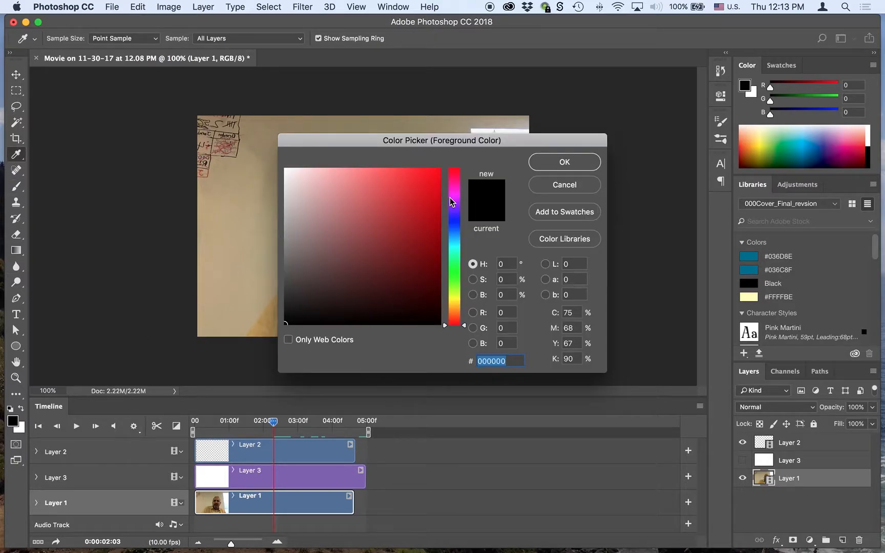
pyautogui.click(455, 274)
pyautogui.moveTo(425, 196); pyautogui.dragTo(443, 166)
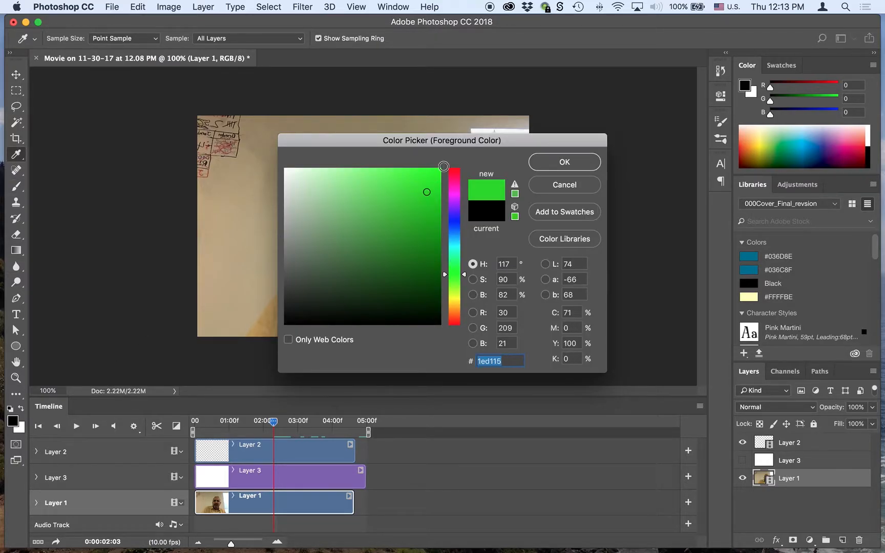
pyautogui.click(544, 163)
# - Paint short green strokes by the hands directly on Layer 1 at frames 0:00:03:00 and 0:00:03:01
pyautogui.press('Right')
pyautogui.press('Right')
pyautogui.press('Right')
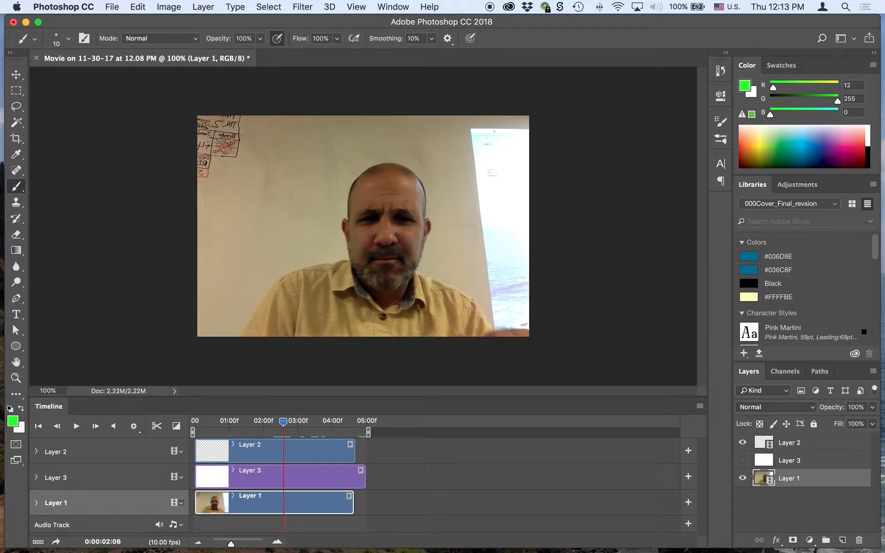
pyautogui.press('Right')
pyautogui.press('Right')
pyautogui.press('Right')
pyautogui.press('Right')
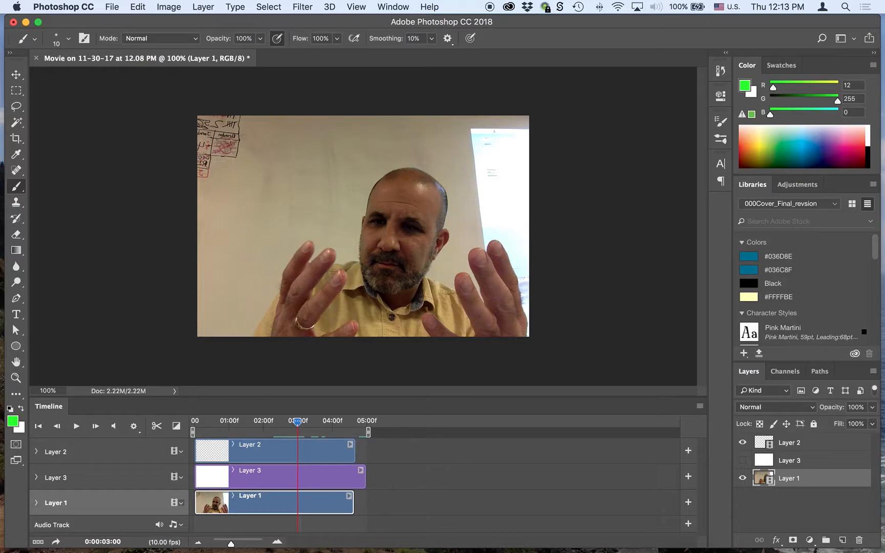
pyautogui.moveTo(340, 267); pyautogui.dragTo(346, 271)
pyautogui.press('Right')
pyautogui.moveTo(315, 283); pyautogui.dragTo(318, 276)
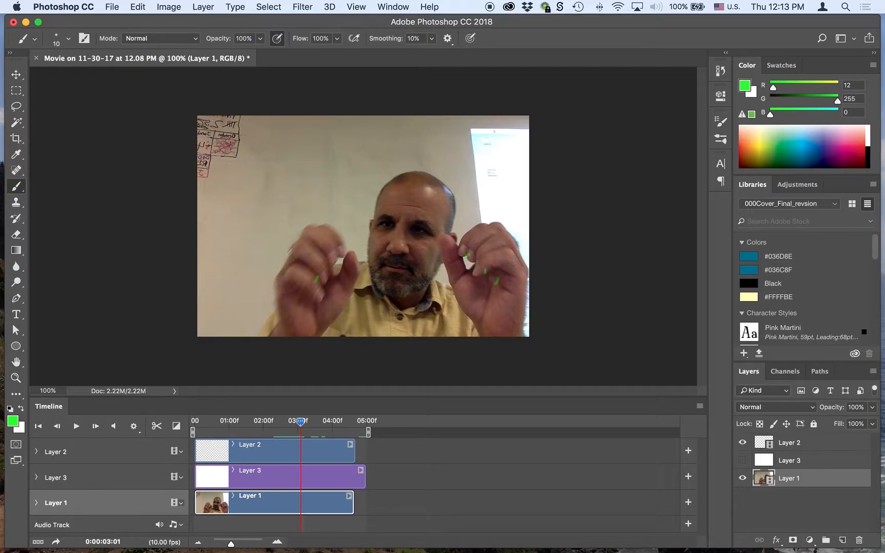
# - Paint green marks on the hands at 0:00:03:02 and strokes extending from the fingertips at 0:00:03:03 on Layer 1
pyautogui.press('Right')
pyautogui.moveTo(322, 273); pyautogui.dragTo(335, 265)
pyautogui.moveTo(476, 290); pyautogui.dragTo(480, 286)
pyautogui.press('Right')
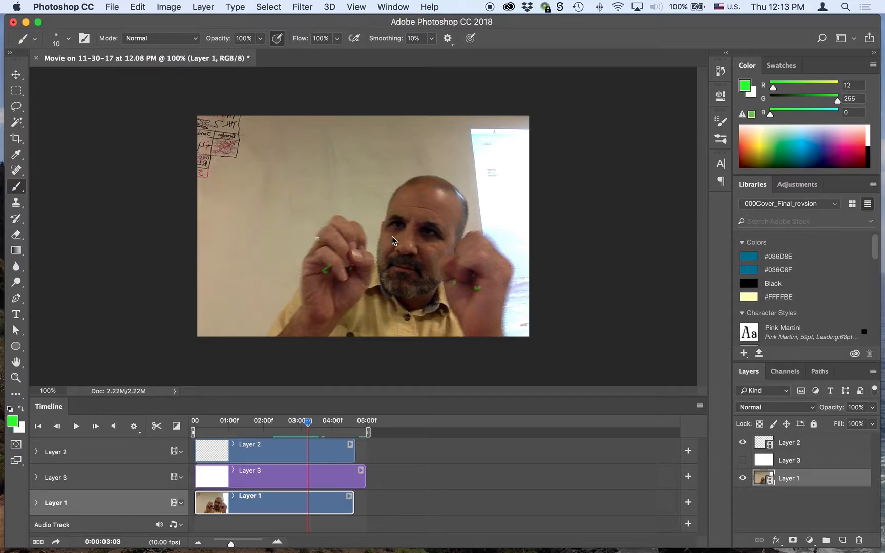
pyautogui.moveTo(269, 186); pyautogui.dragTo(276, 209)
pyautogui.moveTo(296, 162)
pyautogui.mouseDown()
pyautogui.moveTo(295, 188)
pyautogui.moveTo(328, 176)
pyautogui.mouseUp()
pyautogui.moveTo(406, 177); pyautogui.dragTo(416, 203)
pyautogui.moveTo(395, 189); pyautogui.dragTo(404, 205)
# - Paint green strokes farther out from the fingertips on Layer 1 at frame 0:00:03:04
pyautogui.press('Right')
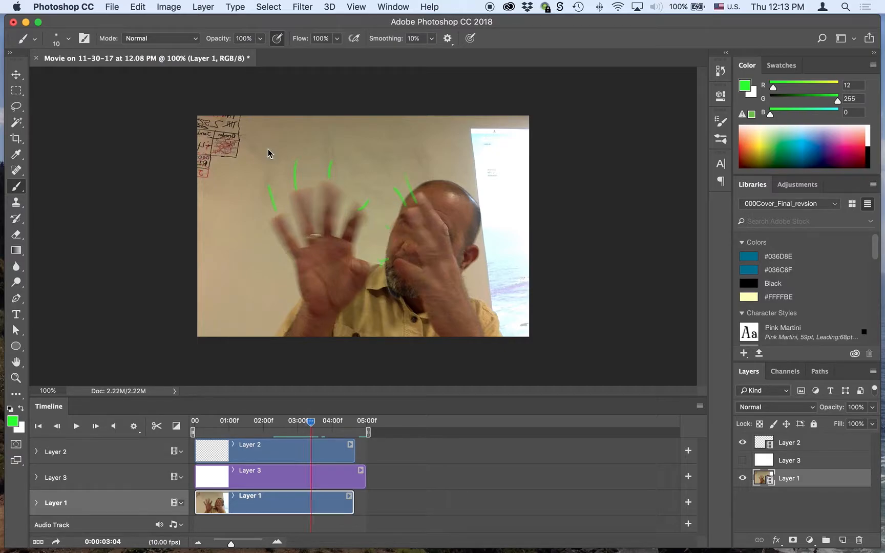
pyautogui.moveTo(251, 142); pyautogui.dragTo(257, 153)
pyautogui.moveTo(275, 118)
pyautogui.mouseDown()
pyautogui.moveTo(275, 130)
pyautogui.moveTo(303, 139)
pyautogui.mouseUp()
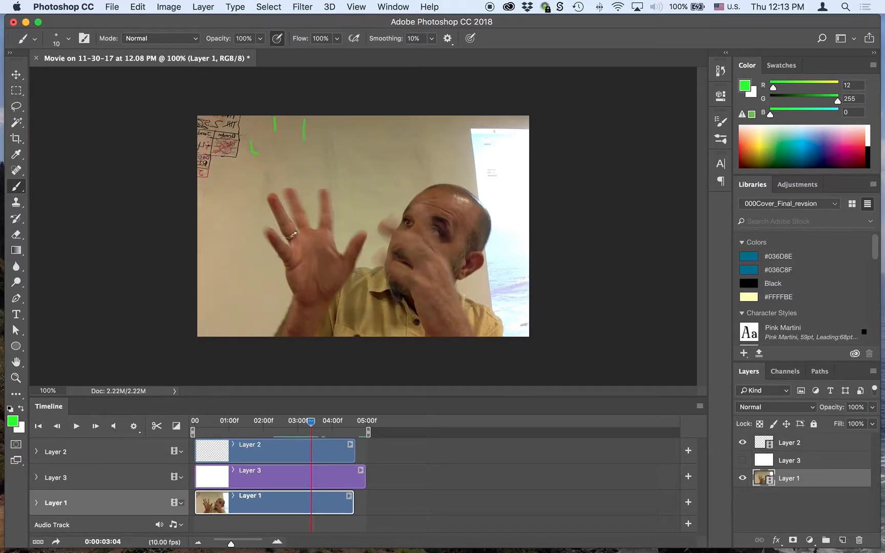
pyautogui.moveTo(229, 159); pyautogui.dragTo(236, 171)
pyautogui.moveTo(327, 134); pyautogui.dragTo(325, 143)
pyautogui.moveTo(376, 161); pyautogui.dragTo(386, 129)
# - Paint scattered green strokes above both hands on Layer 1 at frame 0:00:03:05
pyautogui.press('Right')
pyautogui.moveTo(214, 127); pyautogui.dragTo(224, 141)
pyautogui.moveTo(240, 115); pyautogui.dragTo(237, 127)
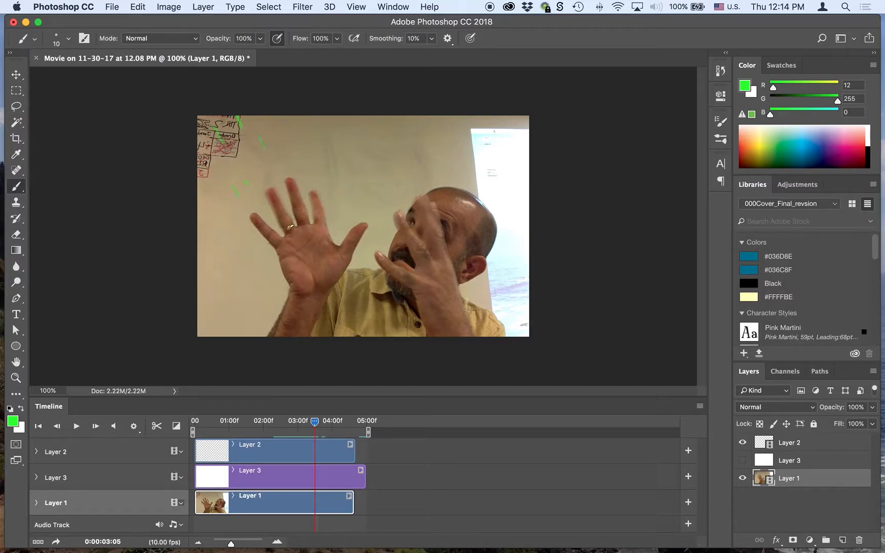
pyautogui.moveTo(324, 131); pyautogui.dragTo(323, 142)
pyautogui.moveTo(368, 122)
pyautogui.mouseDown()
pyautogui.moveTo(384, 144)
pyautogui.moveTo(435, 141)
pyautogui.mouseUp()
pyautogui.moveTo(336, 167); pyautogui.dragTo(347, 175)
pyautogui.moveTo(316, 149); pyautogui.dragTo(333, 175)
# - Paint small green marks above the hands on Layer 1 at 0:00:03:06 and 0:00:03:07, and advance to 0:00:04:01
pyautogui.press('Right')
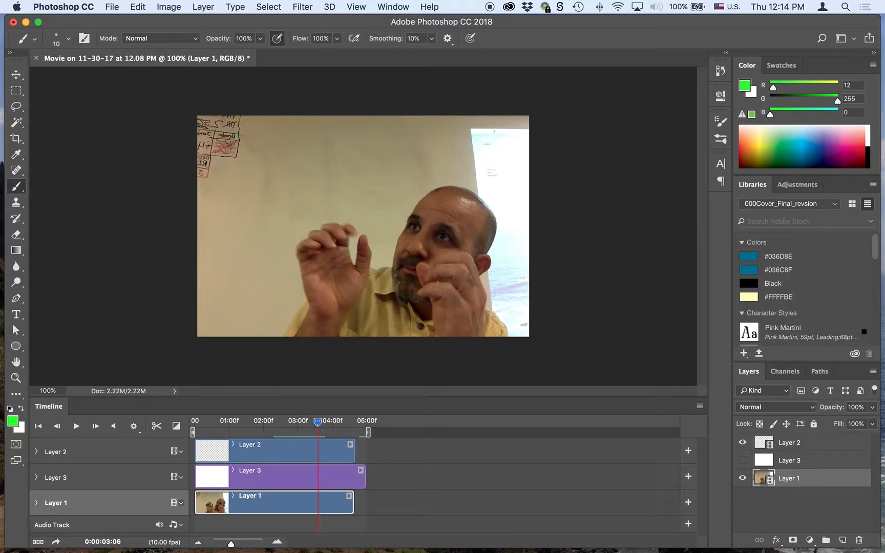
pyautogui.moveTo(314, 116); pyautogui.dragTo(315, 118)
pyautogui.moveTo(346, 119); pyautogui.dragTo(348, 124)
pyautogui.moveTo(367, 119); pyautogui.dragTo(362, 129)
pyautogui.press('Right')
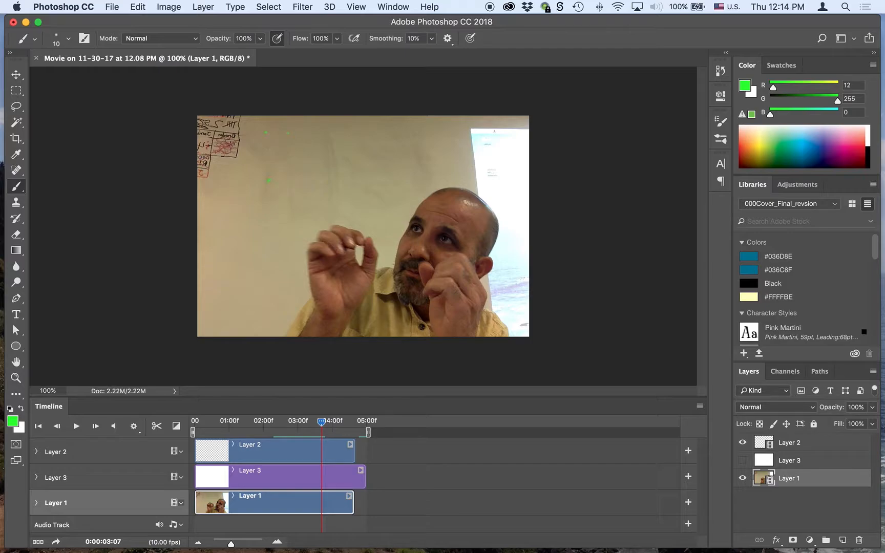
pyautogui.press('Right')
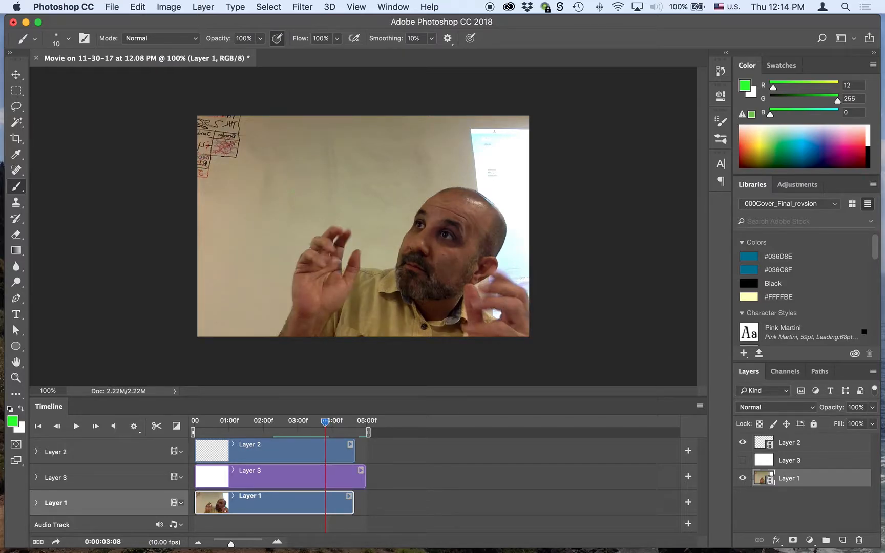
pyautogui.press('Right')
pyautogui.press('Right')
pyautogui.press('Right')
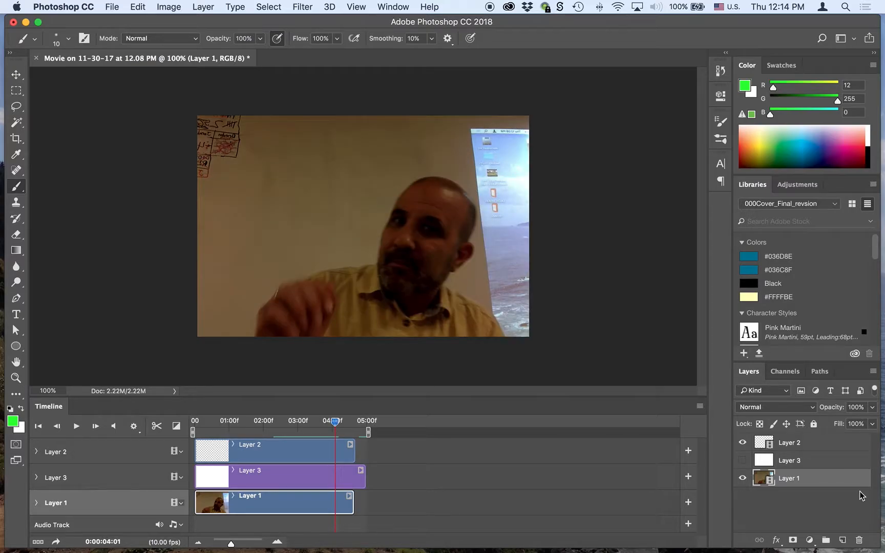
# - Play the timeline through to review the green effects painted on the webcam footage
pyautogui.press('Right')
pyautogui.press('space')
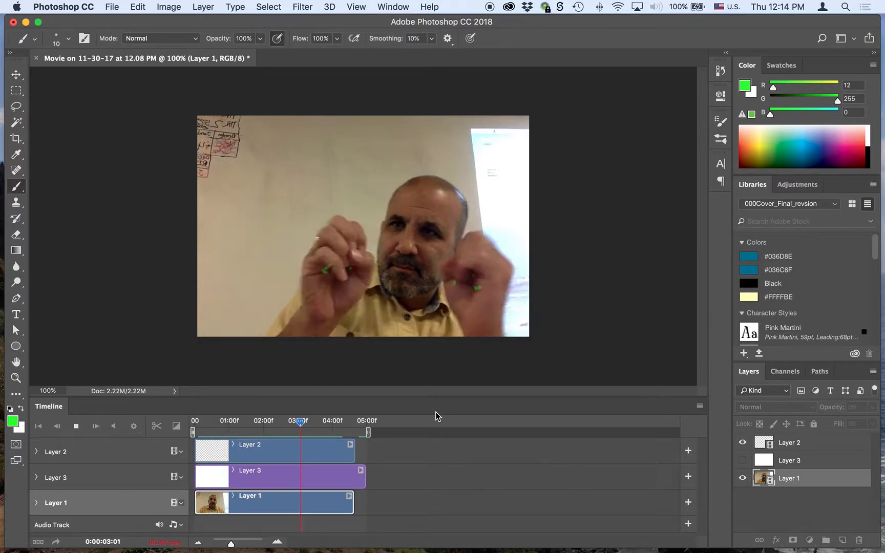
pyautogui.press('space')
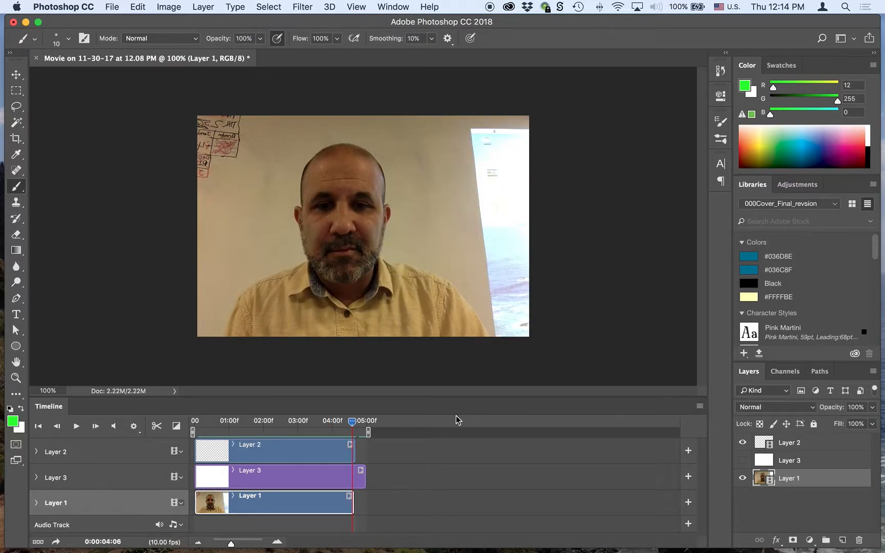
# - Hide Layer 1, show the white Layer 3, and play the traced line animation from near the start
pyautogui.click(742, 478)
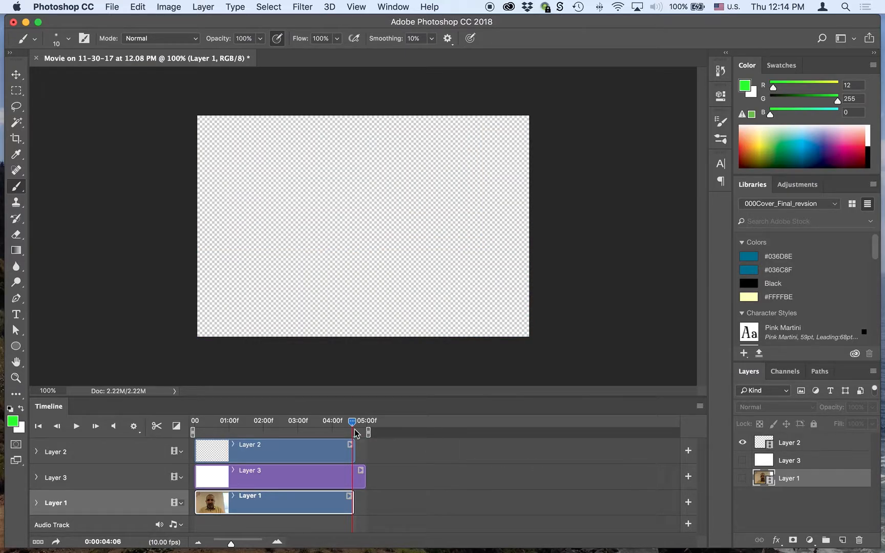
pyautogui.click(742, 460)
pyautogui.moveTo(352, 421)
pyautogui.mouseDown()
pyautogui.moveTo(213, 424)
pyautogui.moveTo(219, 424)
pyautogui.mouseUp()
pyautogui.press('space')
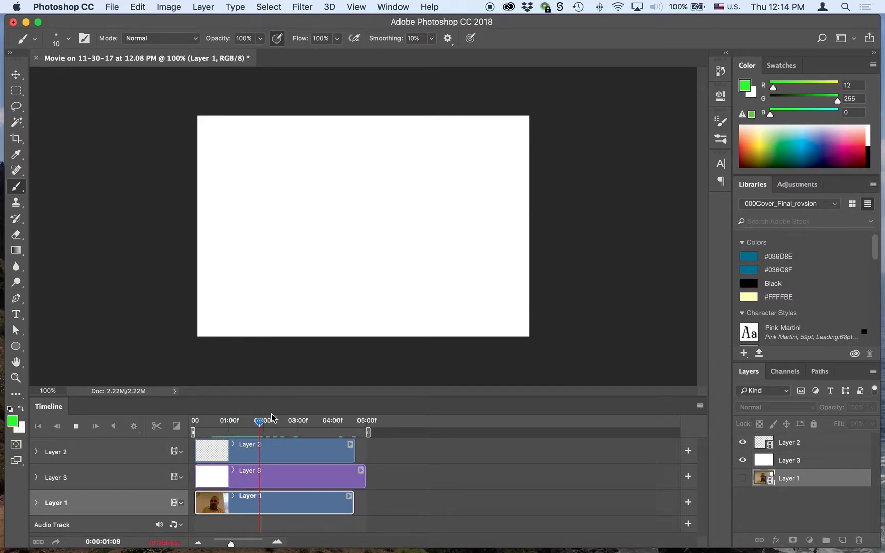
# - Hide Layers 2 and 3, show Layer 1, and scrub through the painted footage to 0:00:04:09
pyautogui.click(742, 460)
pyautogui.click(742, 442)
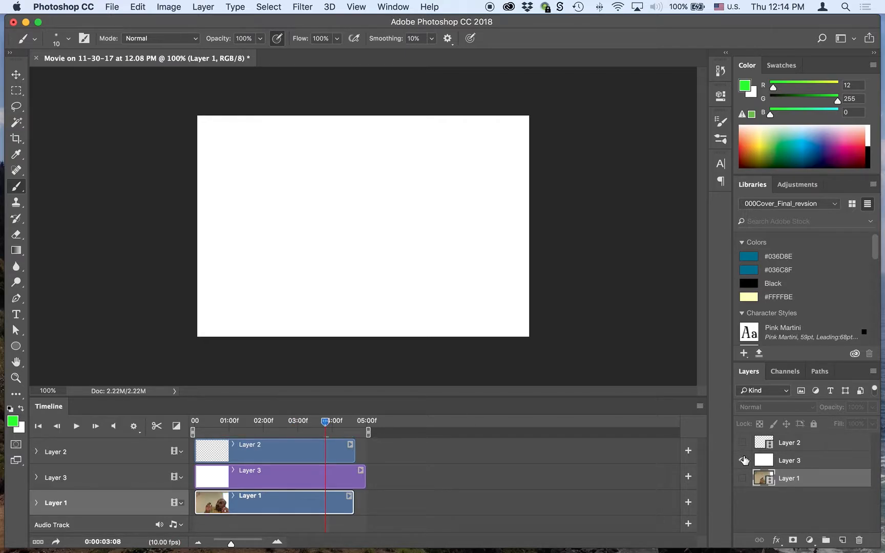
pyautogui.click(742, 478)
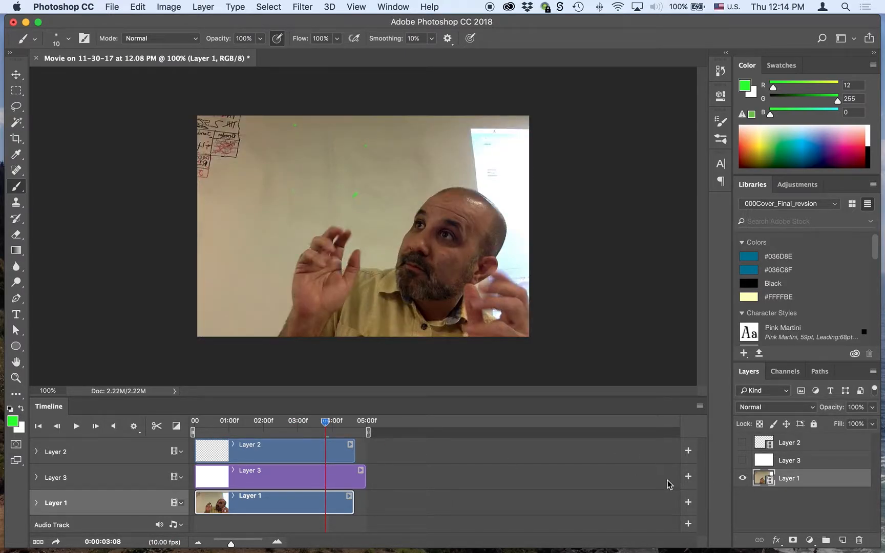
pyautogui.moveTo(325, 422); pyautogui.dragTo(294, 423)
pyautogui.moveTo(594, 420); pyautogui.dragTo(615, 423)
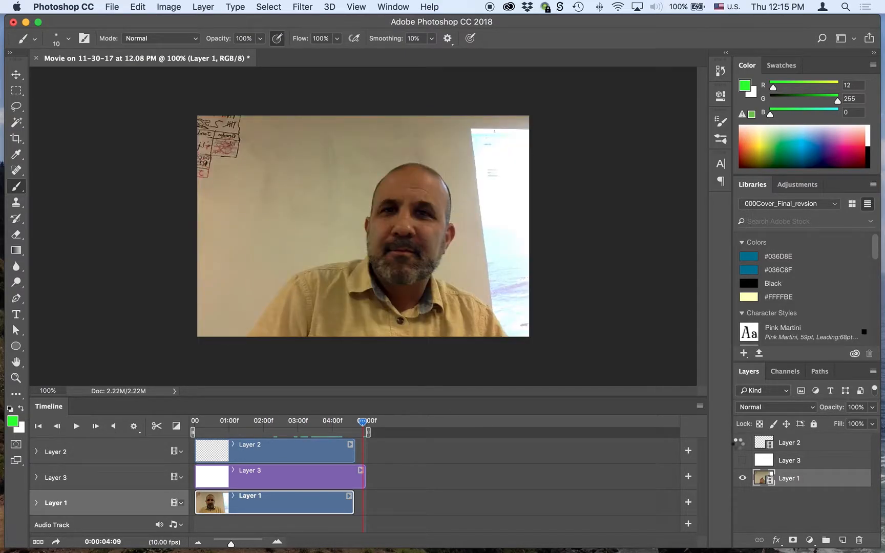
# - Show Layers 2 and 3 again, select Layer 2, and scrub back to the face drawing at 0:00:01:01
pyautogui.click(742, 443)
pyautogui.click(765, 445)
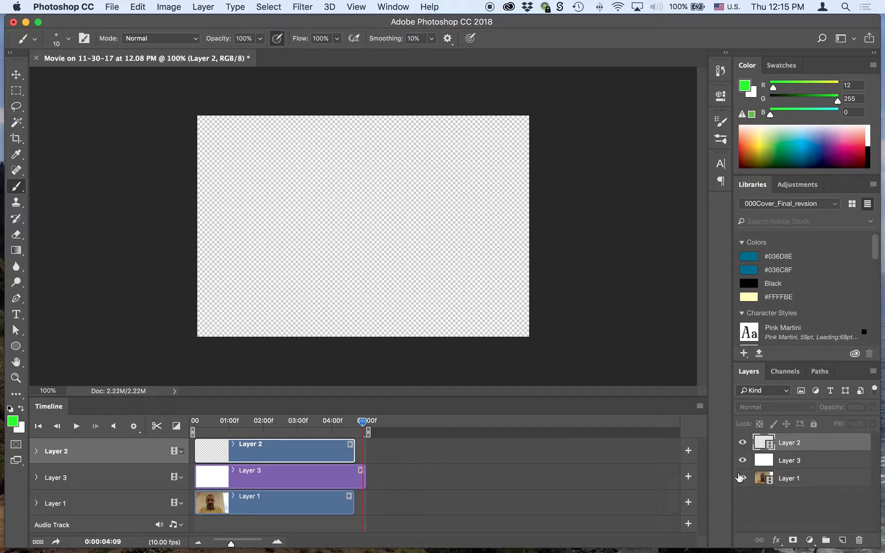
pyautogui.click(742, 461)
pyautogui.moveTo(339, 424)
pyautogui.mouseDown()
pyautogui.moveTo(214, 424)
pyautogui.moveTo(245, 425)
pyautogui.moveTo(218, 426)
pyautogui.moveTo(232, 427)
pyautogui.mouseUp()
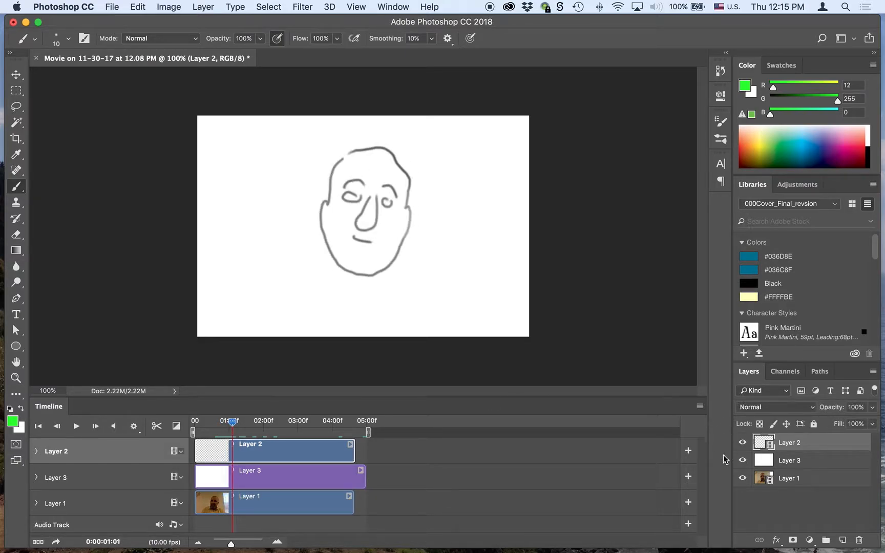
# - Hide Layer 3 and move to 0:00:03:05 in the footage, leaving Layers 1 and 2 visible
pyautogui.click(742, 442)
pyautogui.click(742, 460)
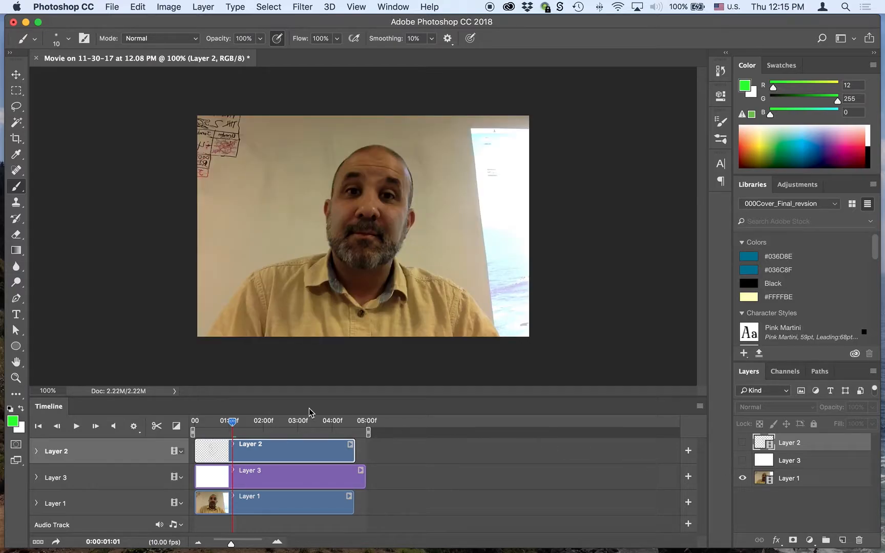
pyautogui.moveTo(264, 427); pyautogui.dragTo(323, 425)
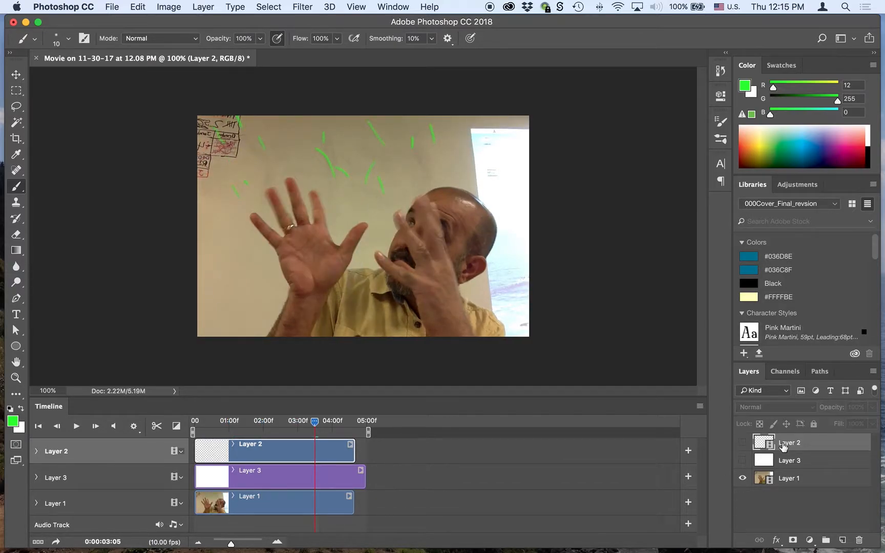
pyautogui.click(742, 442)
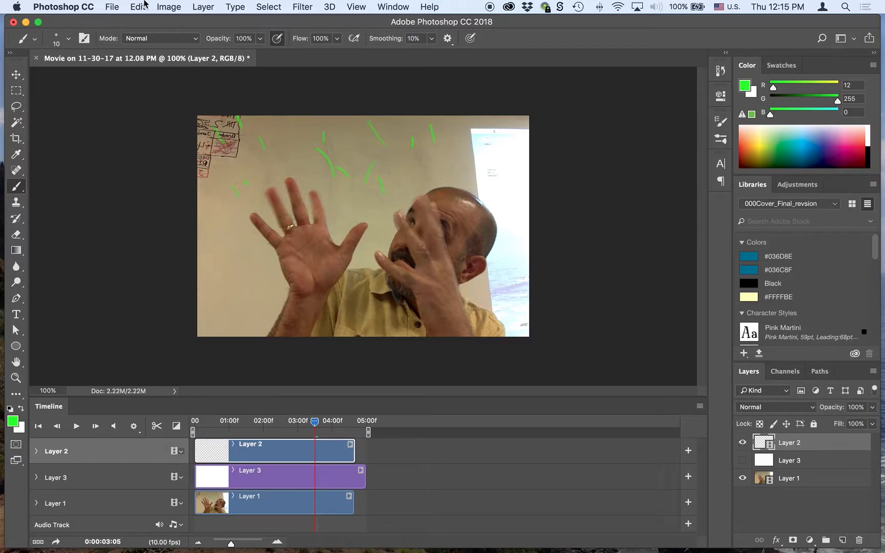
# - Open the Render Video export settings and name the output file magic
pyautogui.click(113, 7)
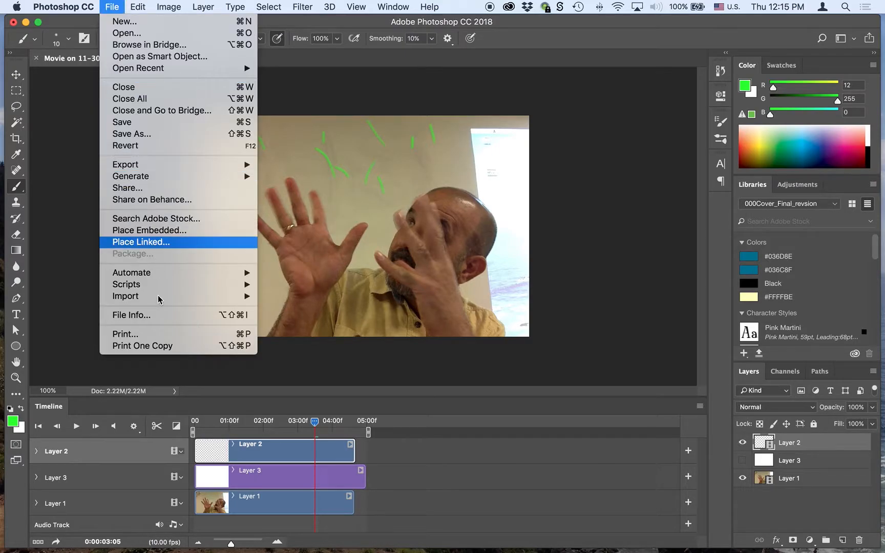
pyautogui.moveTo(189, 167)
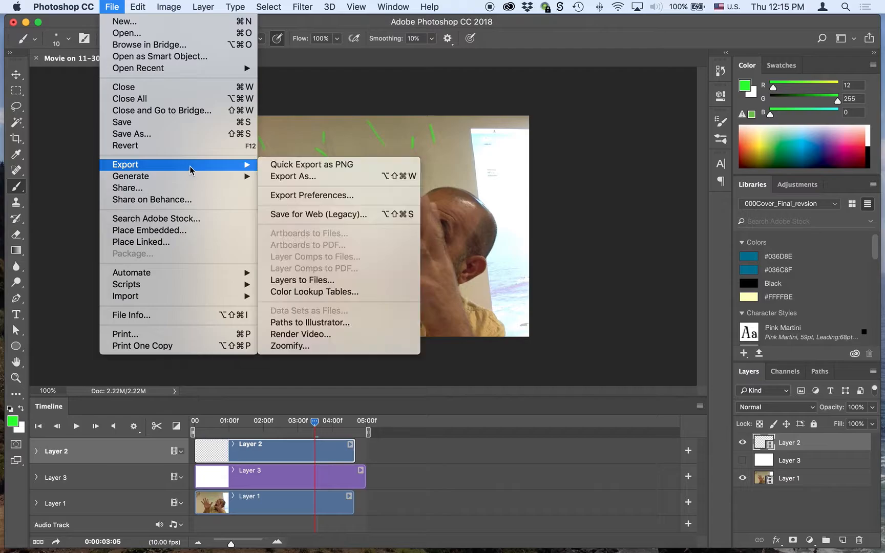
pyautogui.click(314, 333)
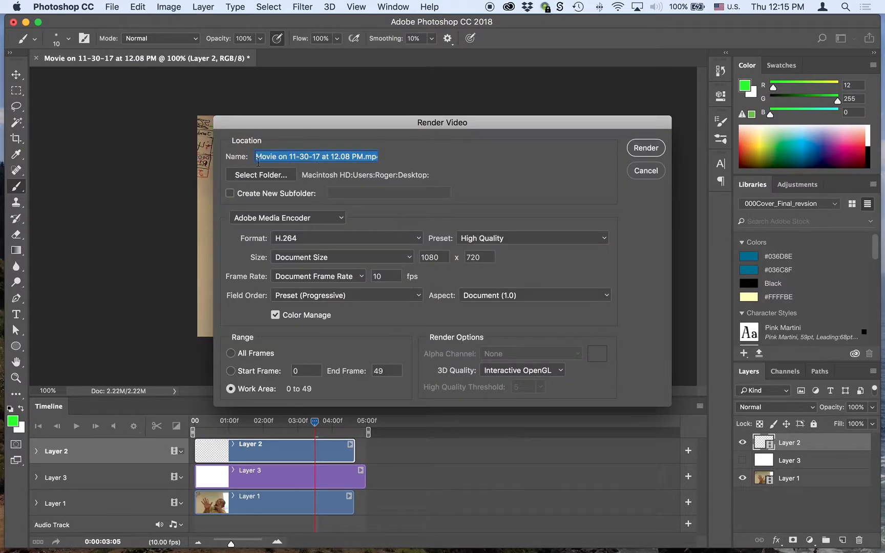
pyautogui.click(299, 159)
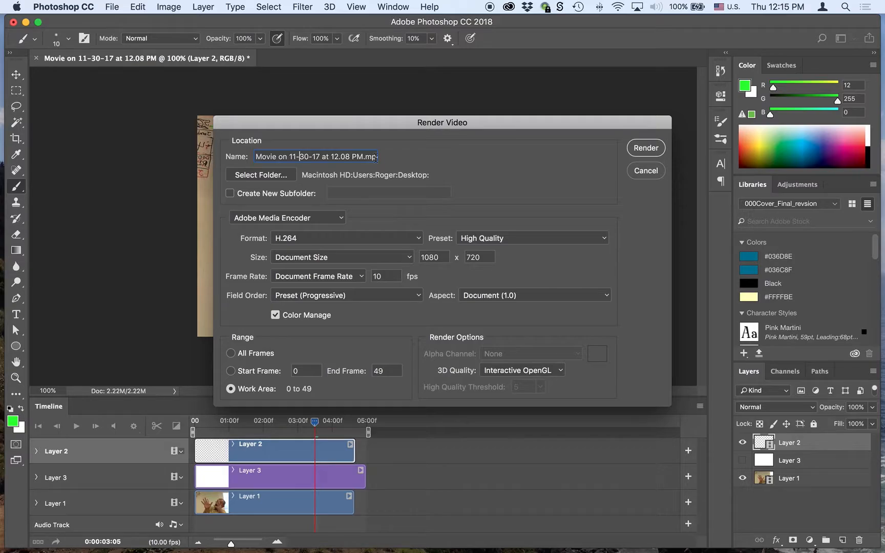
pyautogui.moveTo(377, 157); pyautogui.dragTo(194, 156)
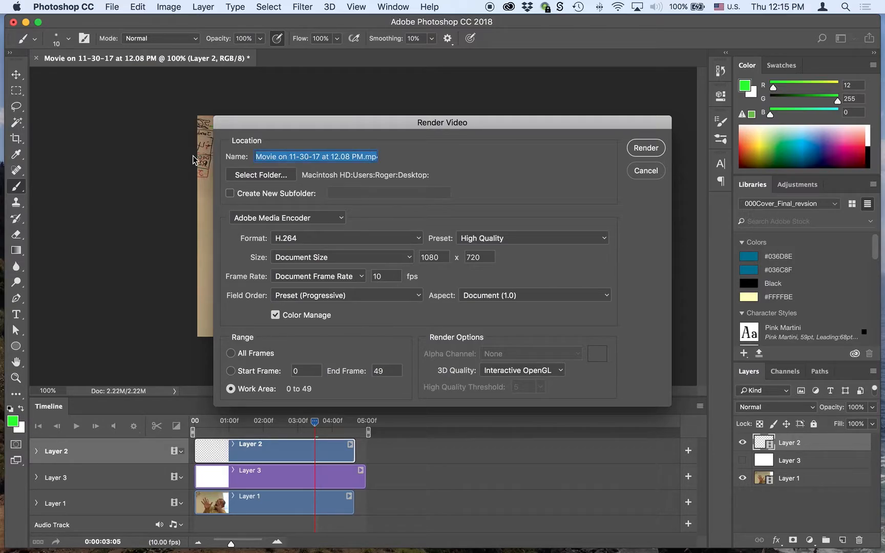
pyautogui.write('magic')
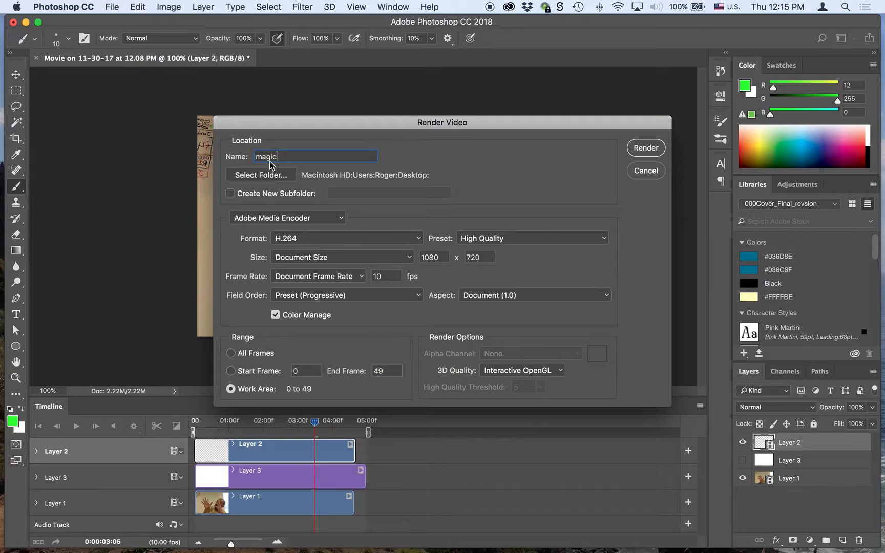
# - Try naming the render file with the author's name plus _CRE, and check its Desktop destination folder
pyautogui.moveTo(292, 157); pyautogui.dragTo(240, 155)
pyautogui.write('blonderR_CRE')
pyautogui.click(275, 178)
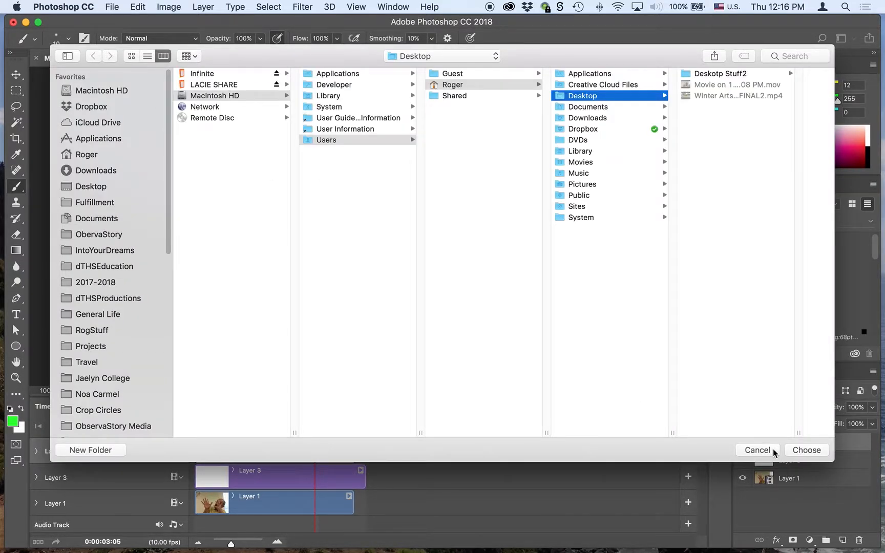
pyautogui.click(770, 449)
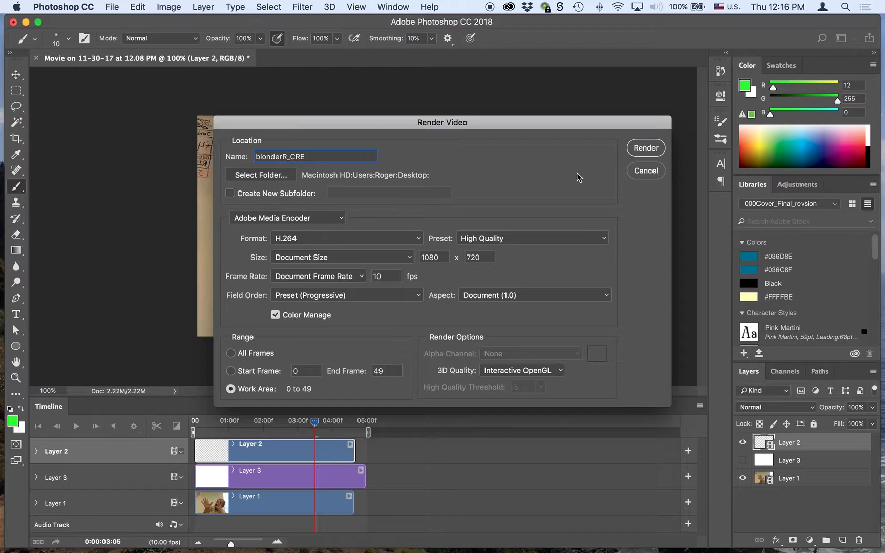
# - Check the available render encoders, keep Adobe Media Encoder, and leave the render settings without exporting
pyautogui.click(339, 219)
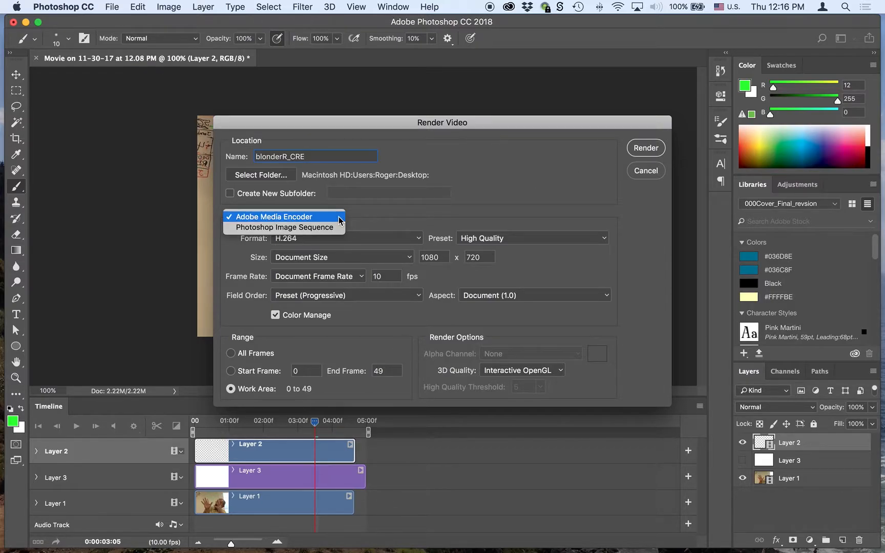
pyautogui.click(380, 219)
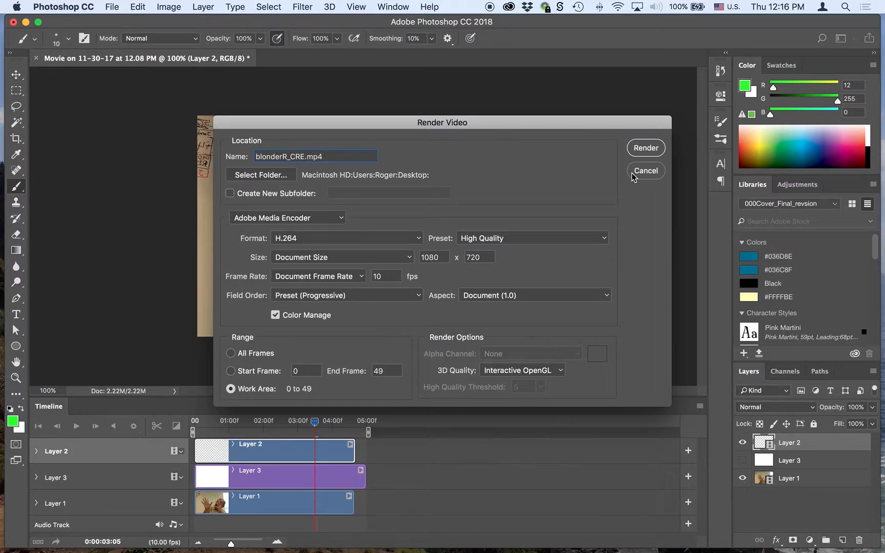
pyautogui.click(645, 171)
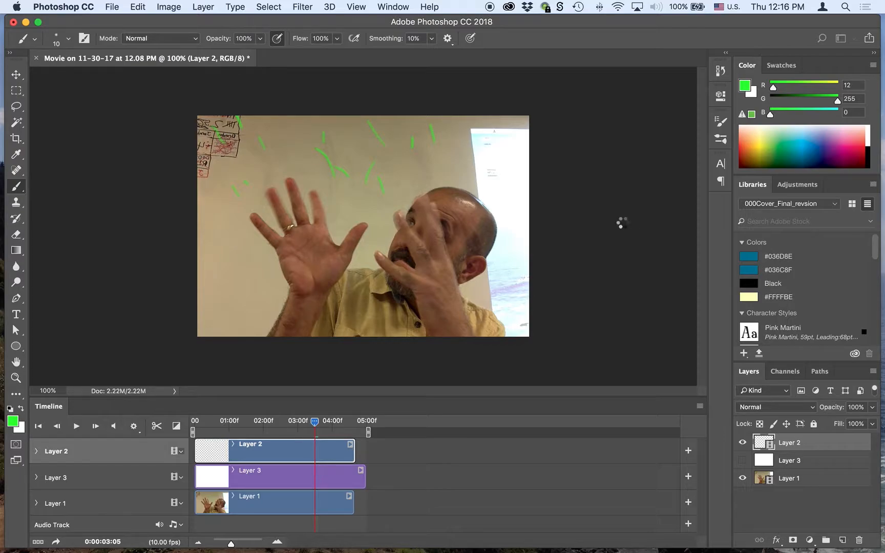